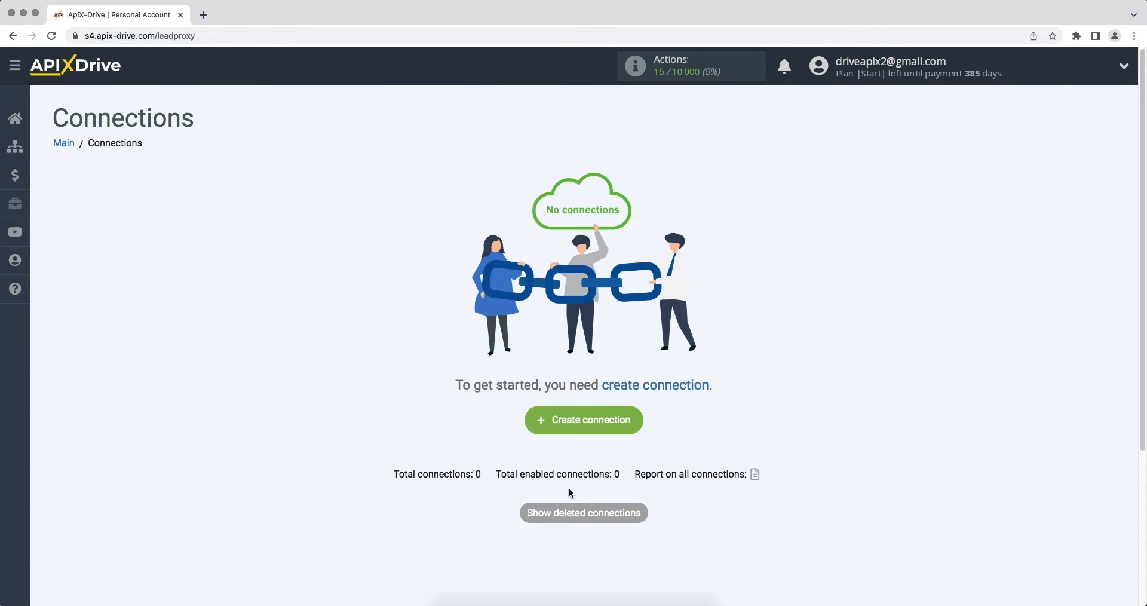
Create a new connection with Ecwid as the data source system
{"action": "left_click", "coordinate": [541, 425]}
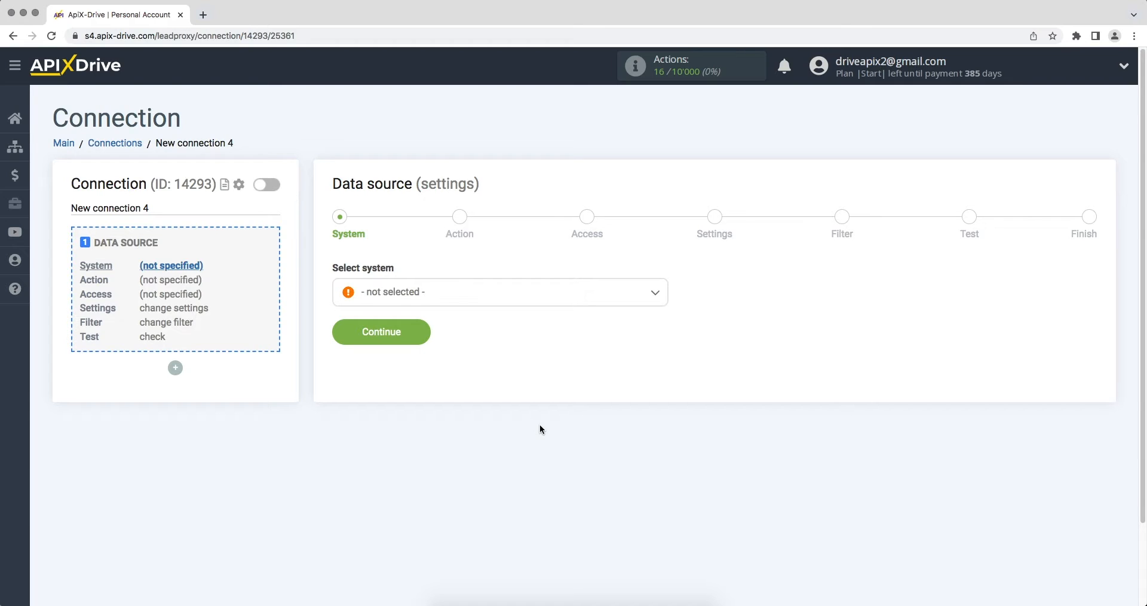
{"action": "left_click", "coordinate": [537, 299]}
{"action": "left_click_drag", "start_coordinate": [663, 317], "coordinate": [663, 356]}
{"action": "left_click", "coordinate": [422, 347]}
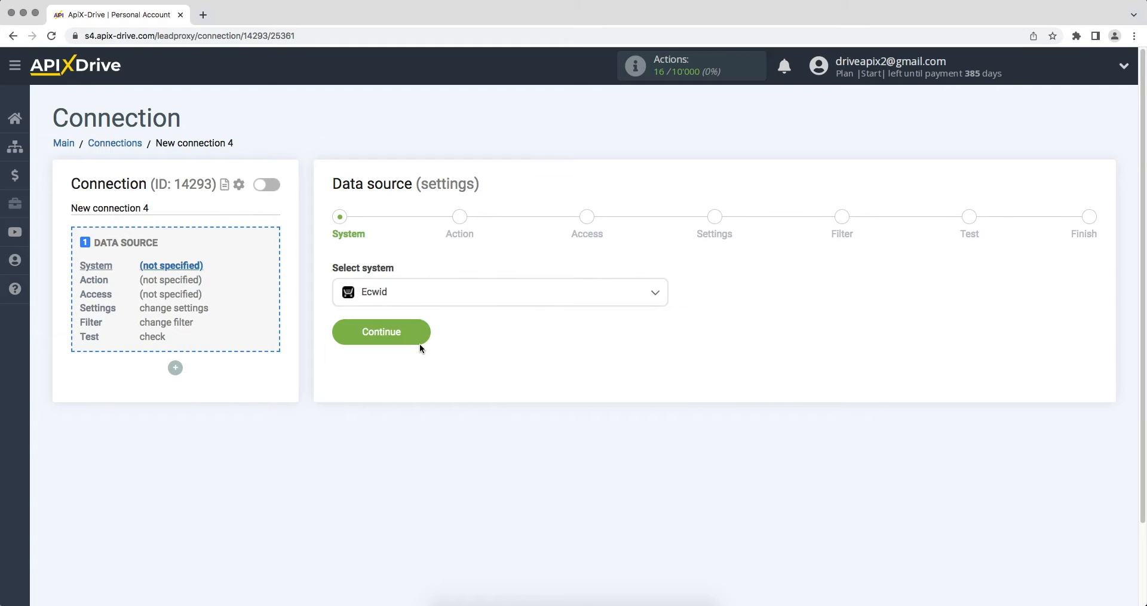
{"action": "left_click", "coordinate": [345, 330]}
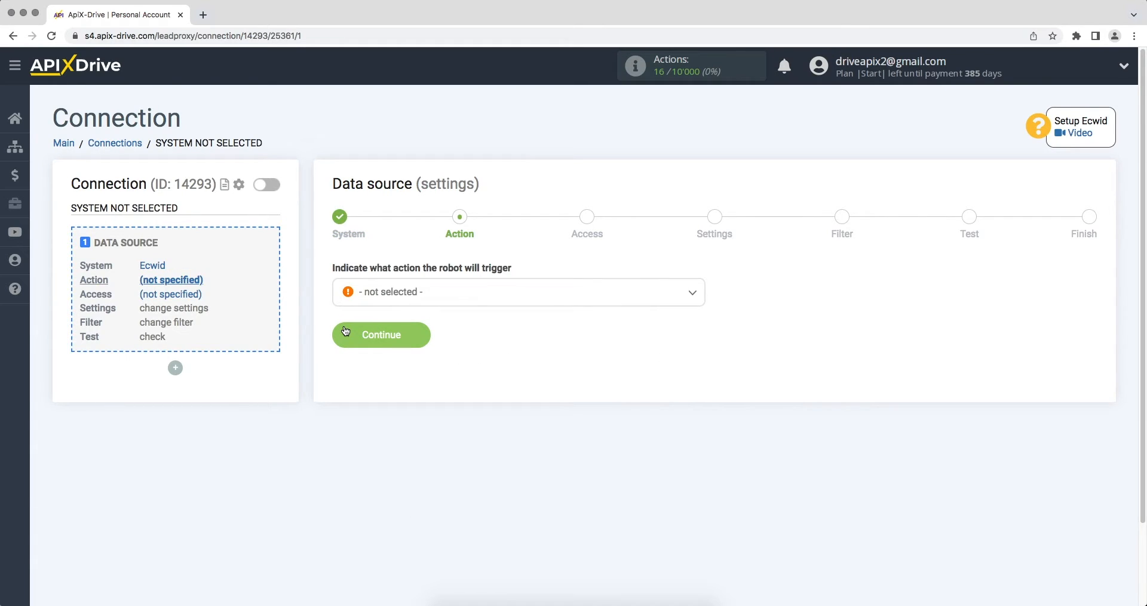
Set the Ecwid action to Get ORDERS (new) and continue to account access
{"action": "left_click", "coordinate": [386, 293]}
{"action": "left_click", "coordinate": [387, 383]}
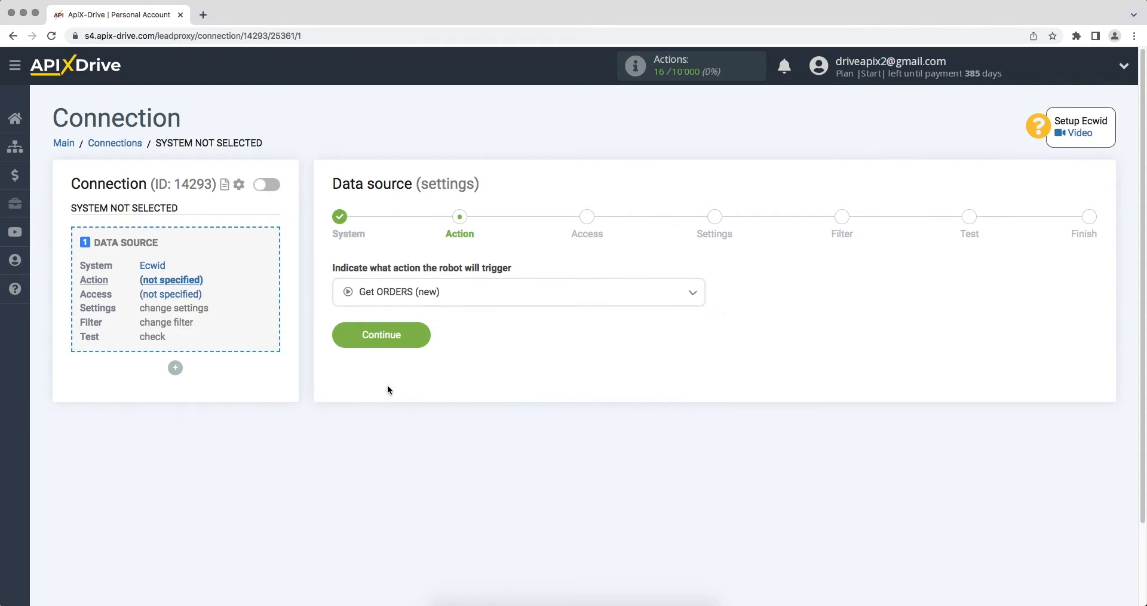
{"action": "left_click", "coordinate": [343, 336]}
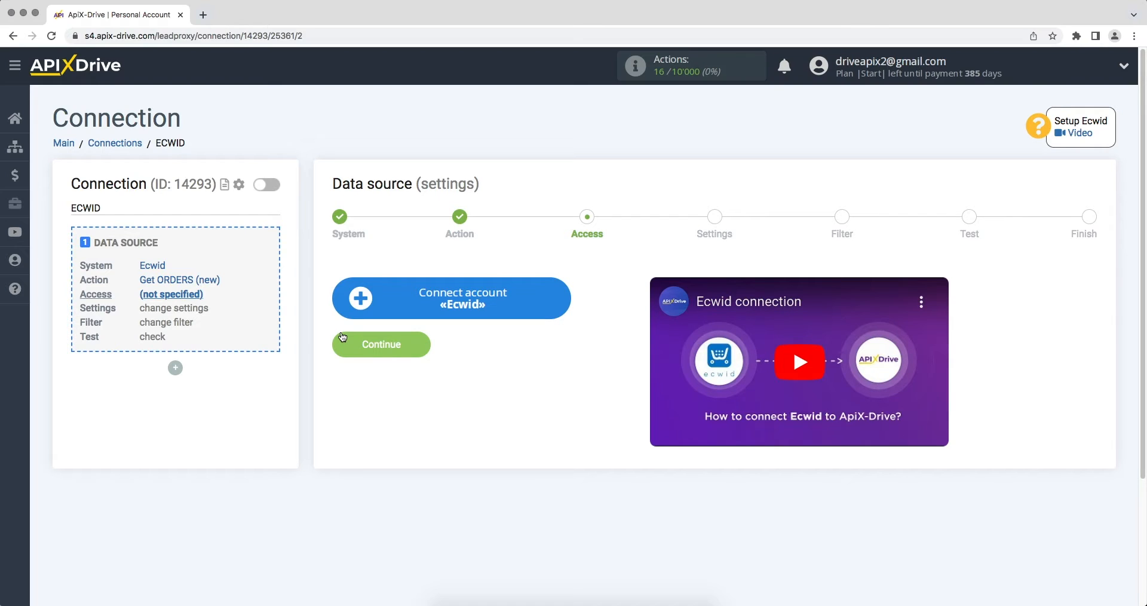
Connect the Ecwid account by signing in with the store e-mail and password
{"action": "left_click", "coordinate": [351, 303]}
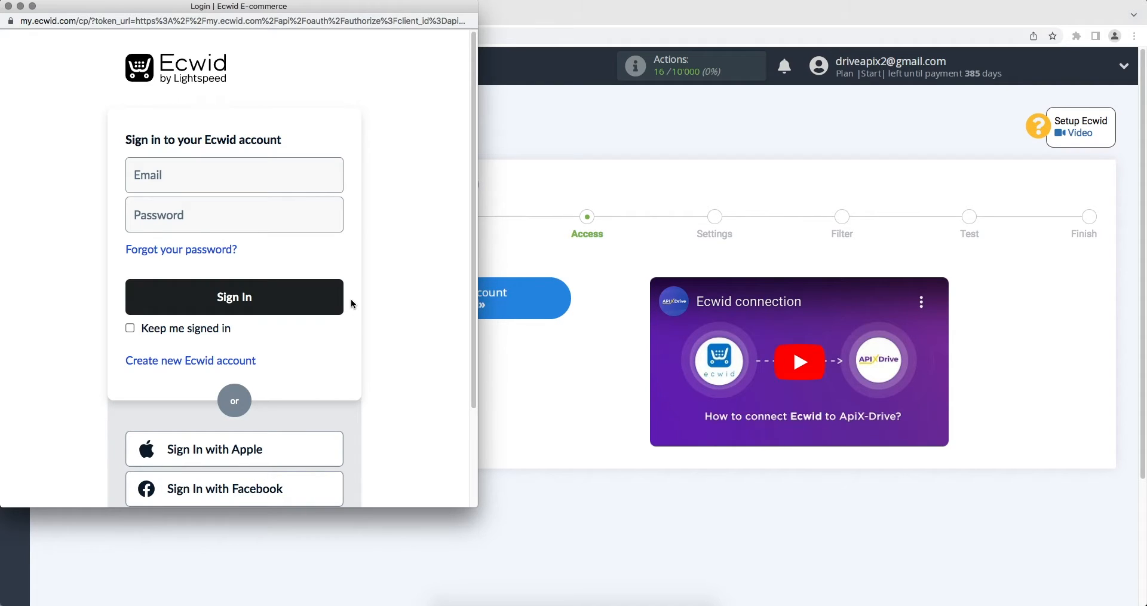
{"action": "left_click", "coordinate": [251, 186]}
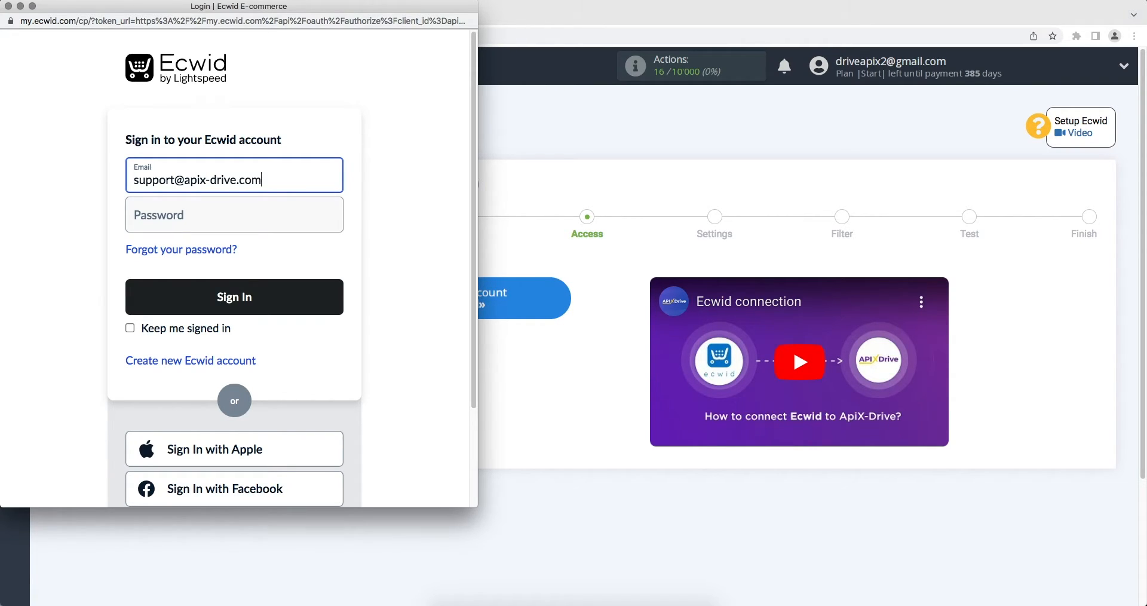
{"action": "left_click", "coordinate": [241, 211]}
{"action": "type", "text": "••••••"}
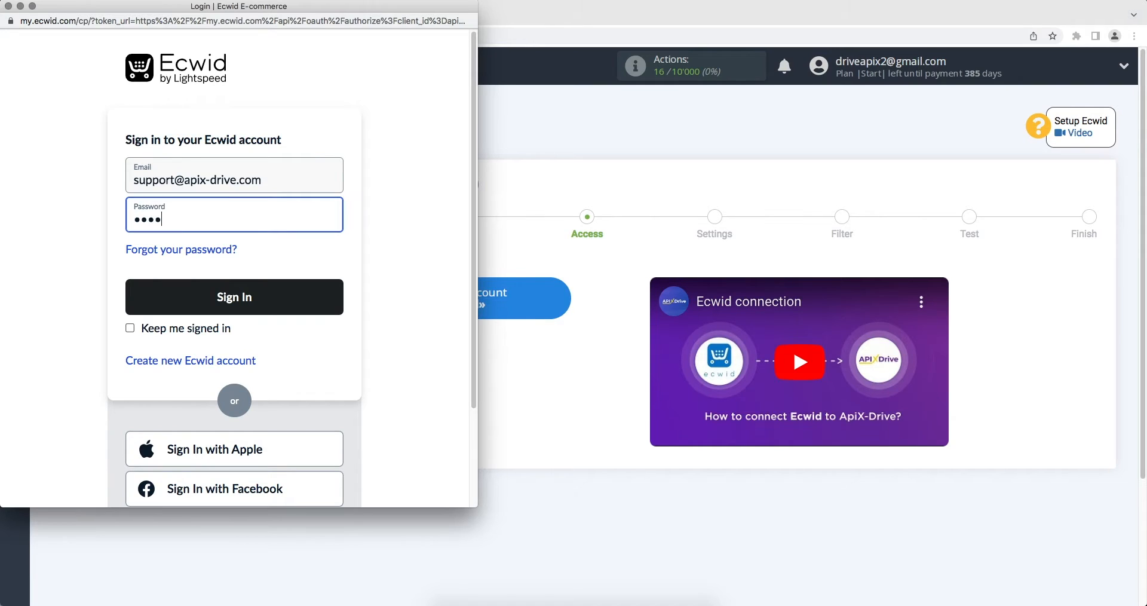
{"action": "type", "text": "••••••"}
{"action": "left_click", "coordinate": [246, 290]}
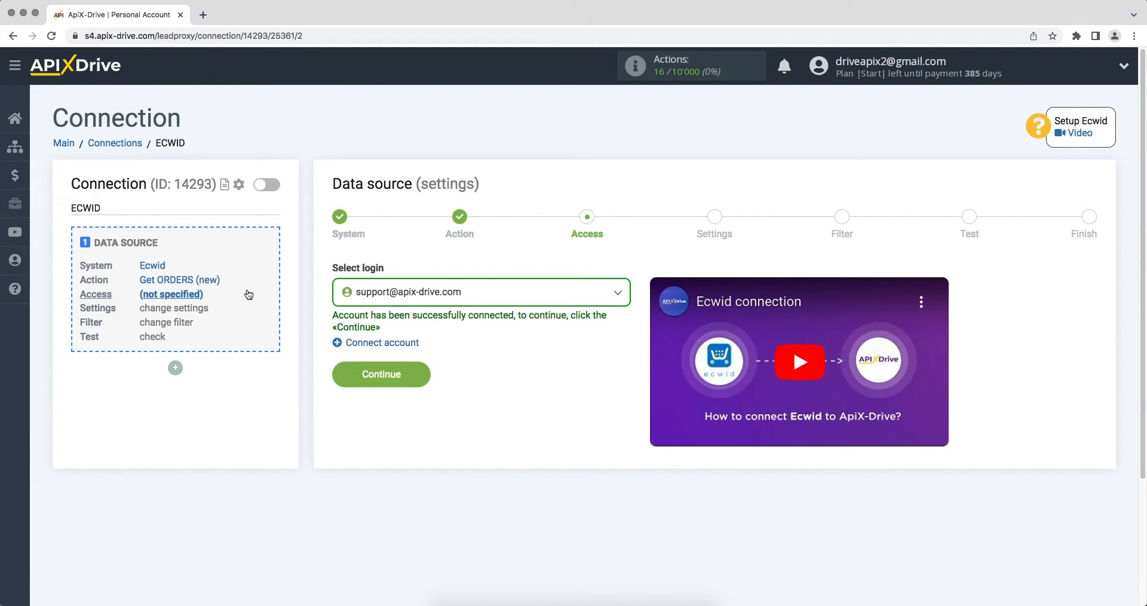
Select the connected Ecwid login, skip settings and filter, and load the sample order
{"action": "left_click", "coordinate": [379, 299]}
{"action": "left_click", "coordinate": [389, 385]}
{"action": "left_click", "coordinate": [350, 377]}
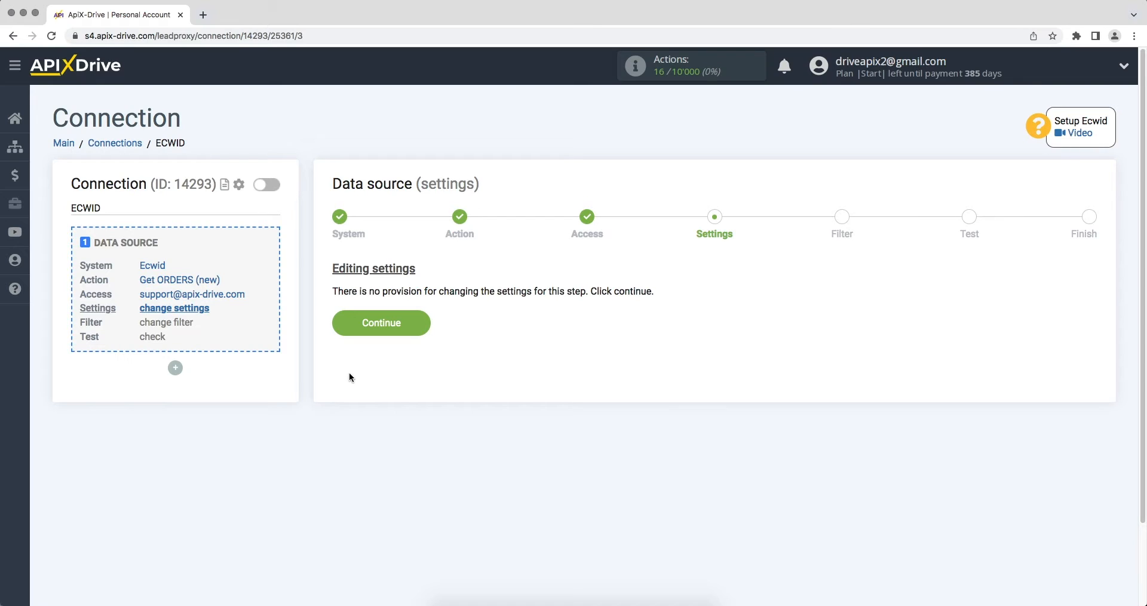
{"action": "left_click", "coordinate": [342, 321]}
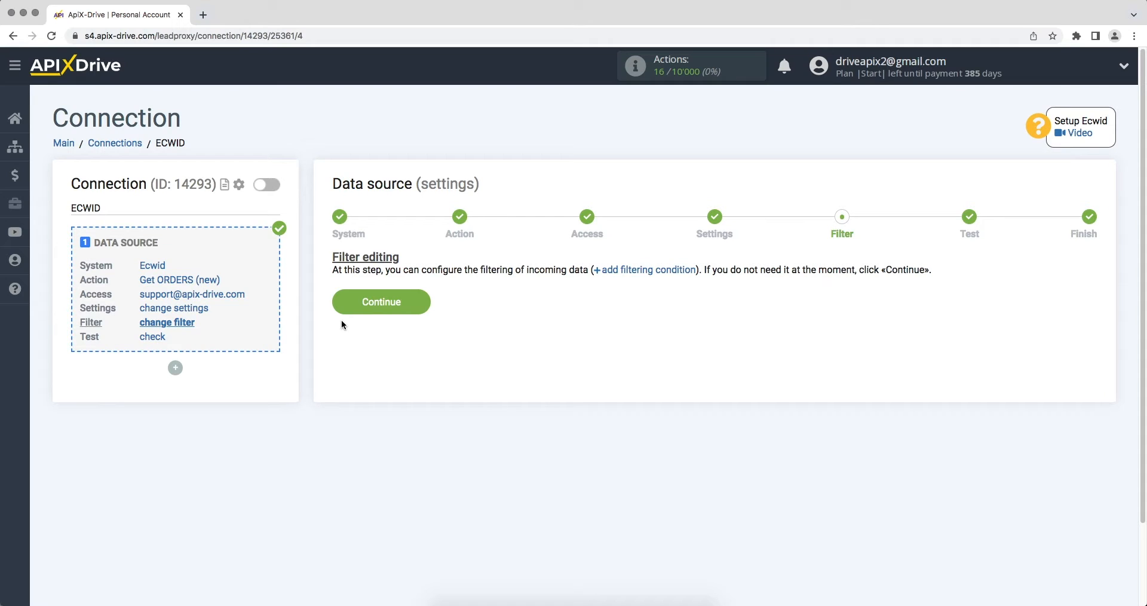
{"action": "left_click", "coordinate": [345, 300]}
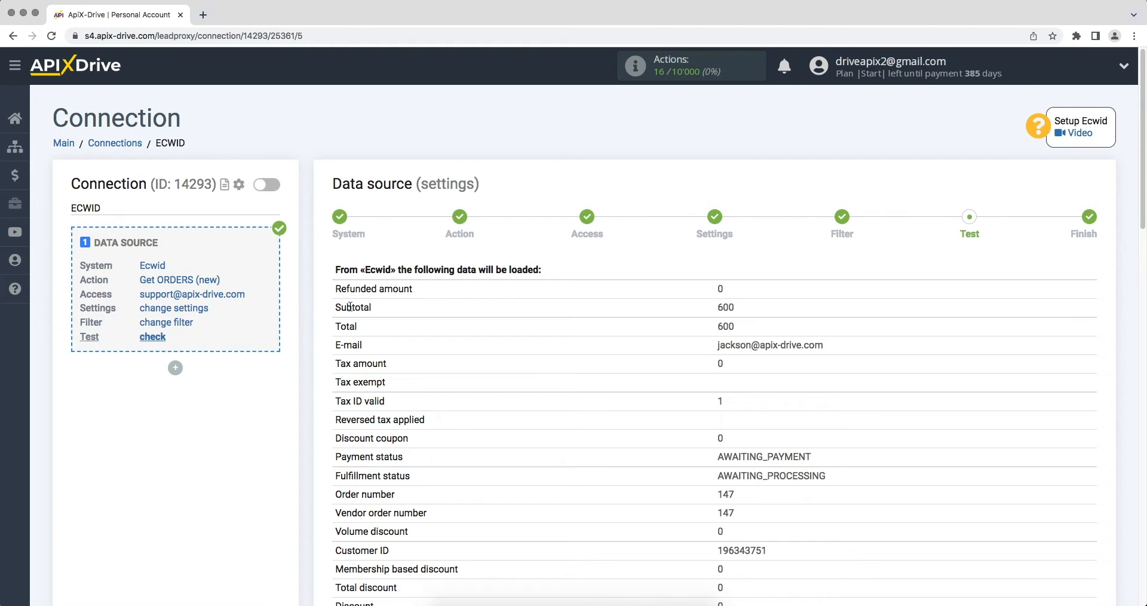
Review the Ecwid test order, finish the source, and start configuring data receiving
{"action": "scroll", "coordinate": [351, 307], "scroll_direction": "down", "scroll_amount": 10}
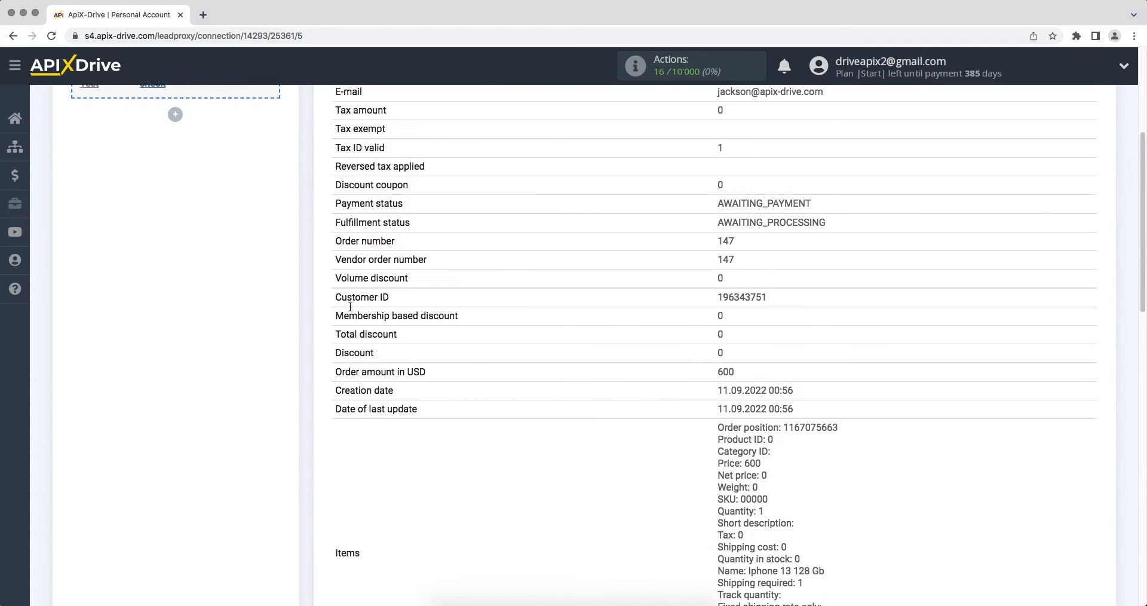
{"action": "scroll", "coordinate": [350, 306], "scroll_direction": "down", "scroll_amount": 14}
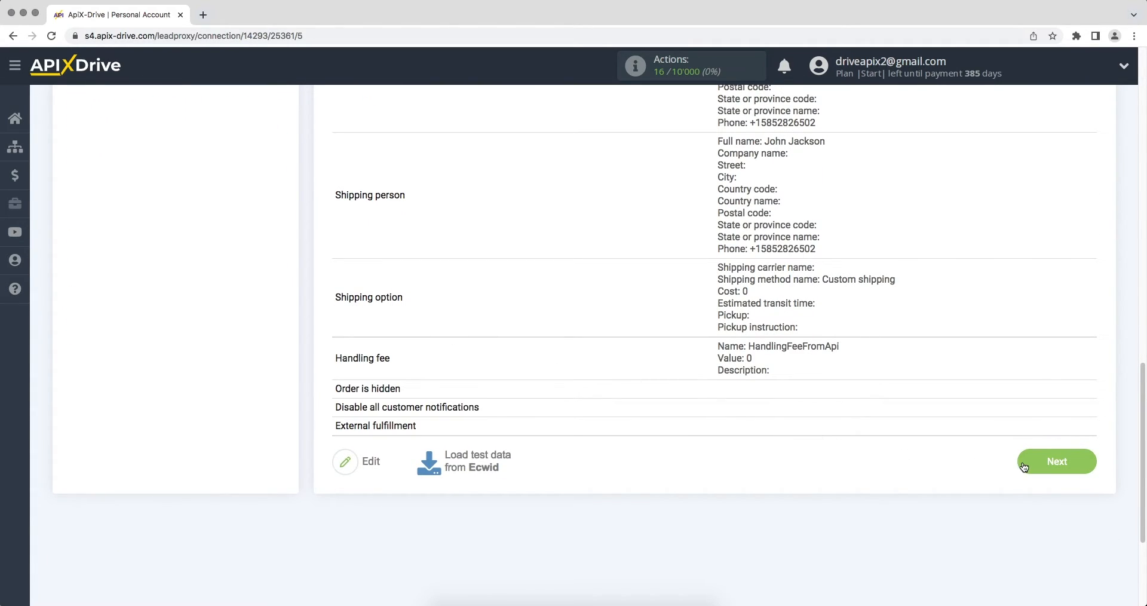
{"action": "left_click", "coordinate": [1023, 464]}
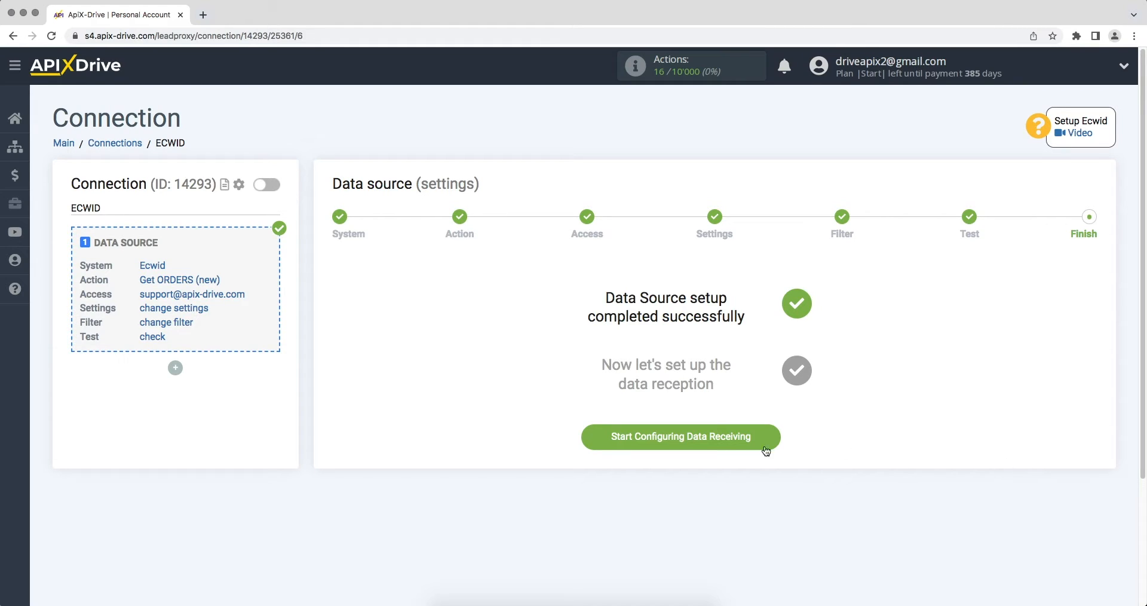
{"action": "left_click", "coordinate": [595, 439]}
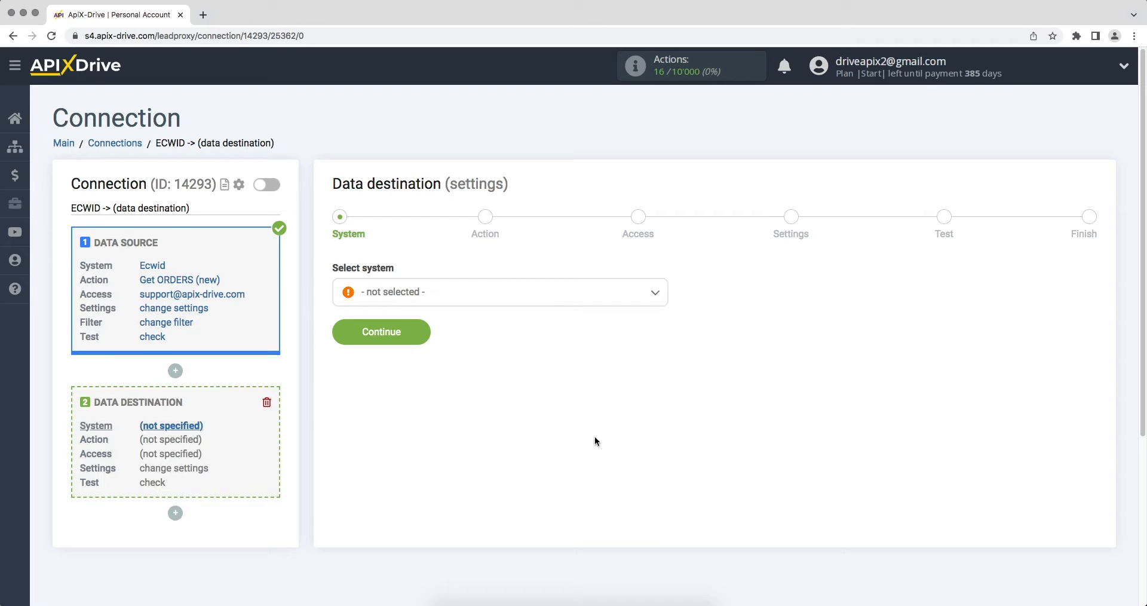
Choose Discord as the destination system
{"action": "left_click", "coordinate": [577, 295]}
{"action": "left_click_drag", "start_coordinate": [663, 314], "coordinate": [669, 350]}
{"action": "left_click", "coordinate": [384, 392]}
{"action": "left_click", "coordinate": [348, 340]}
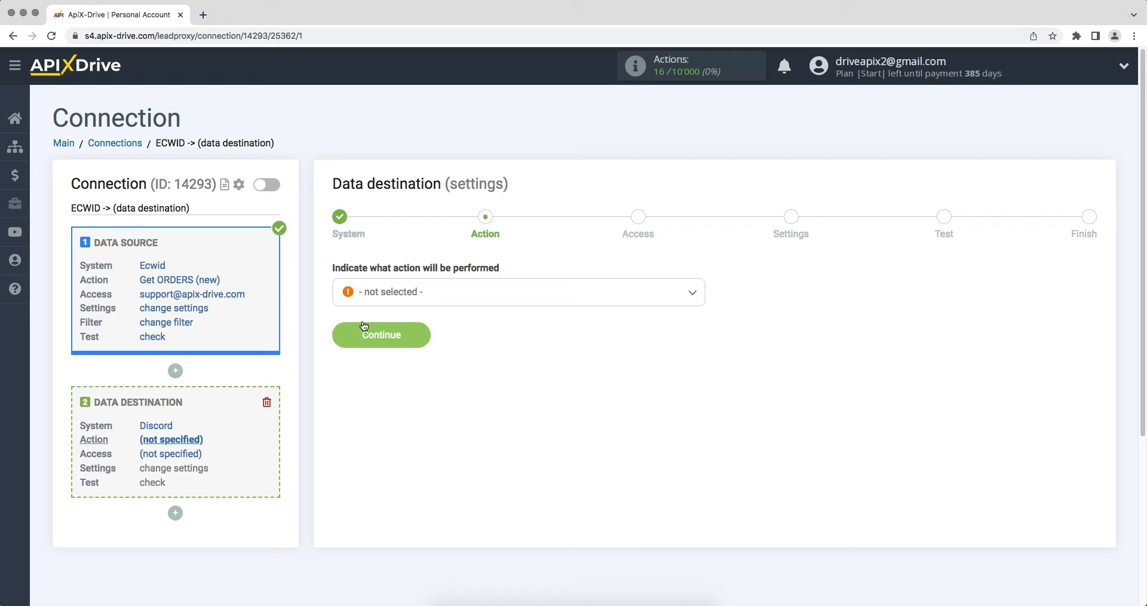
Set the Discord action to Send MESSAGE and continue to access
{"action": "left_click", "coordinate": [399, 302]}
{"action": "left_click", "coordinate": [396, 366]}
{"action": "left_click", "coordinate": [368, 344]}
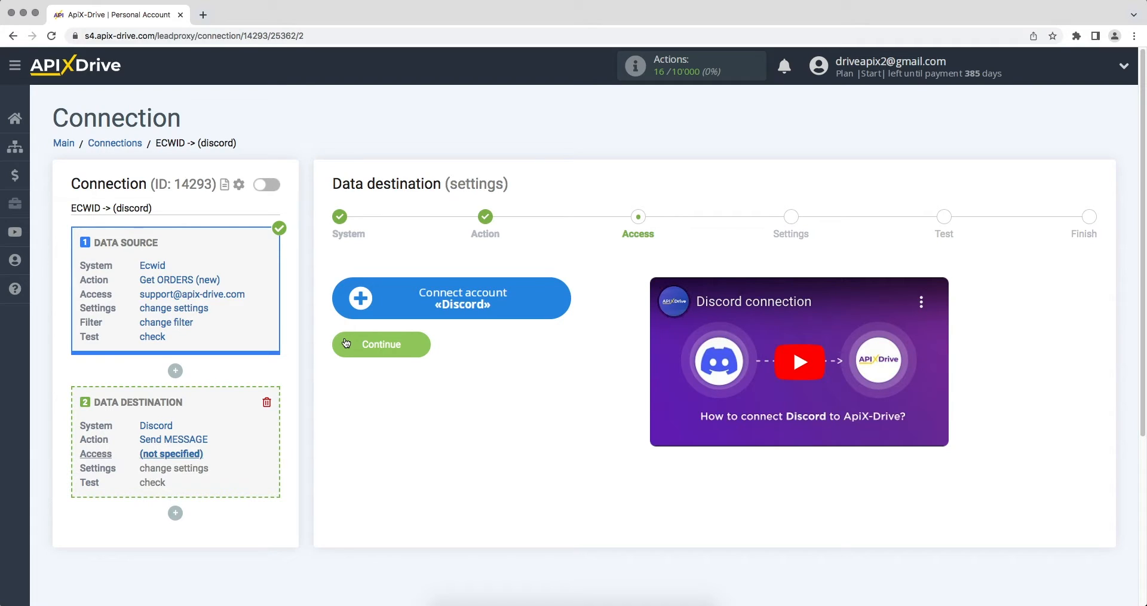
Log in to Discord with the account e-mail and password
{"action": "left_click", "coordinate": [359, 309]}
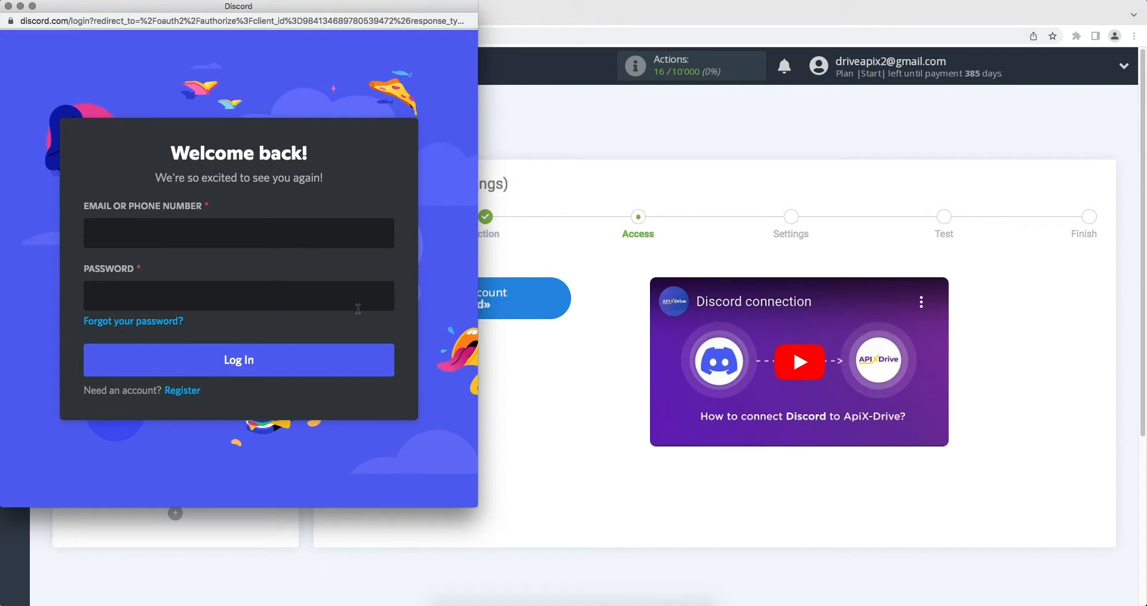
{"action": "left_click", "coordinate": [305, 233]}
{"action": "left_click", "coordinate": [314, 297]}
{"action": "type", "text": "********"}
{"action": "left_click", "coordinate": [317, 358]}
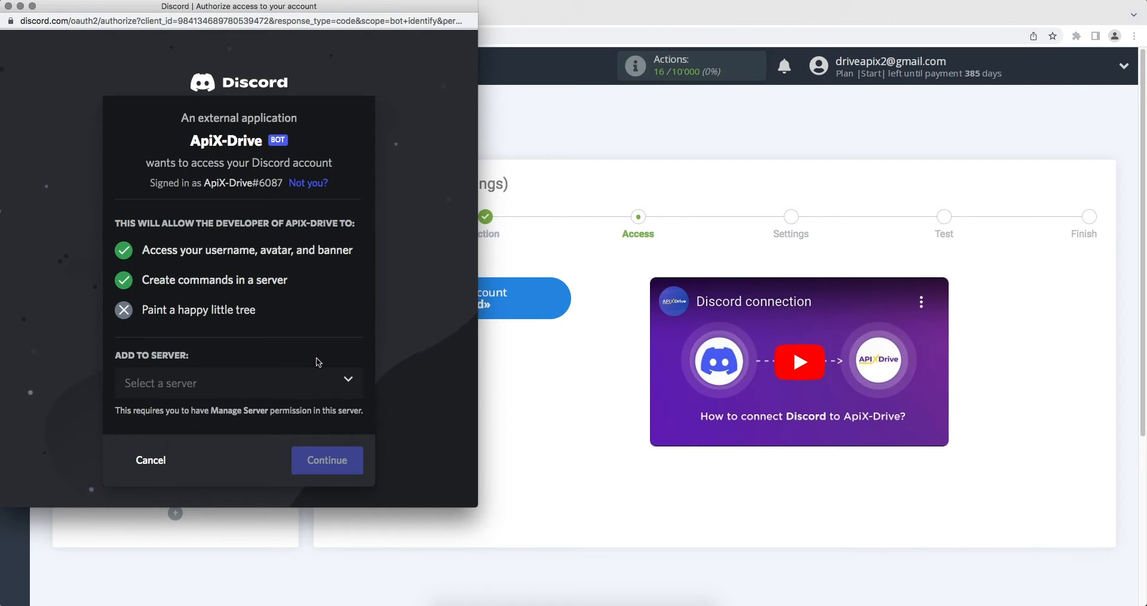
Authorize the ApiX-Drive bot on the ApiX-Drive server and select that login
{"action": "left_click", "coordinate": [308, 381]}
{"action": "left_click", "coordinate": [305, 416]}
{"action": "left_click", "coordinate": [312, 454]}
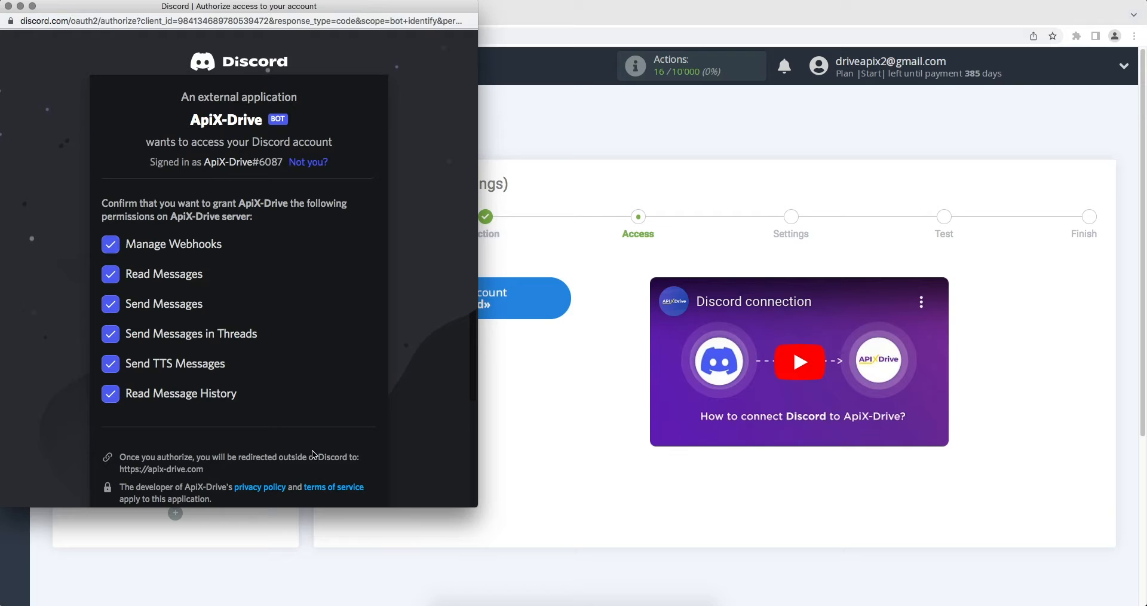
{"action": "scroll", "coordinate": [313, 454], "scroll_direction": "down", "scroll_amount": 3}
{"action": "scroll", "coordinate": [312, 454], "scroll_direction": "down", "scroll_amount": 2}
{"action": "left_click", "coordinate": [333, 479]}
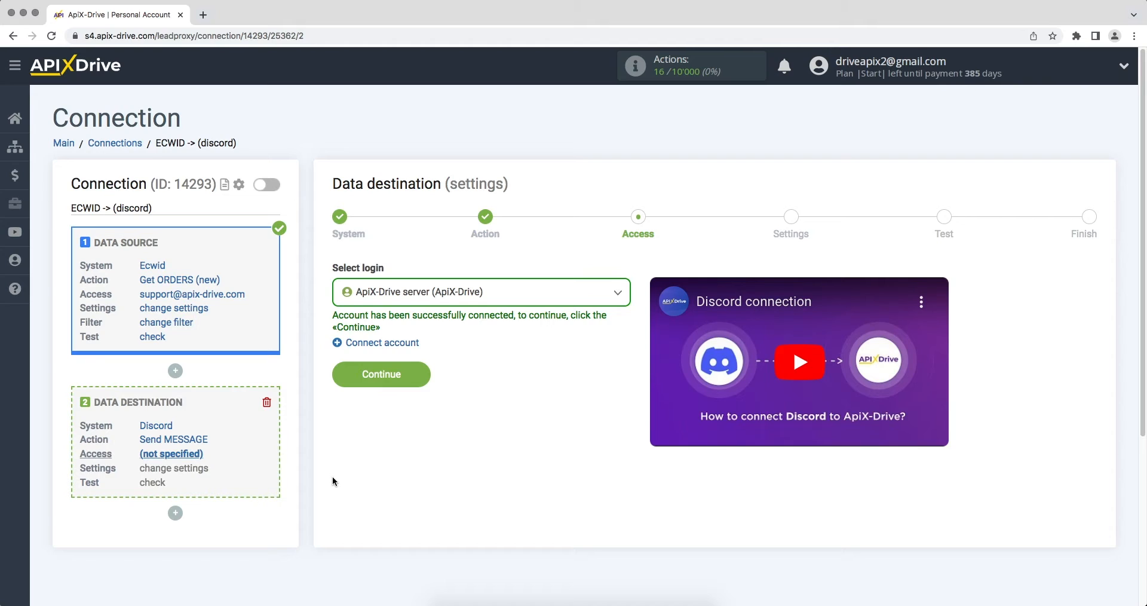
{"action": "left_click", "coordinate": [399, 295]}
{"action": "left_click", "coordinate": [396, 384]}
Confirm the Discord login and send messages to the general channel
{"action": "left_click", "coordinate": [402, 384]}
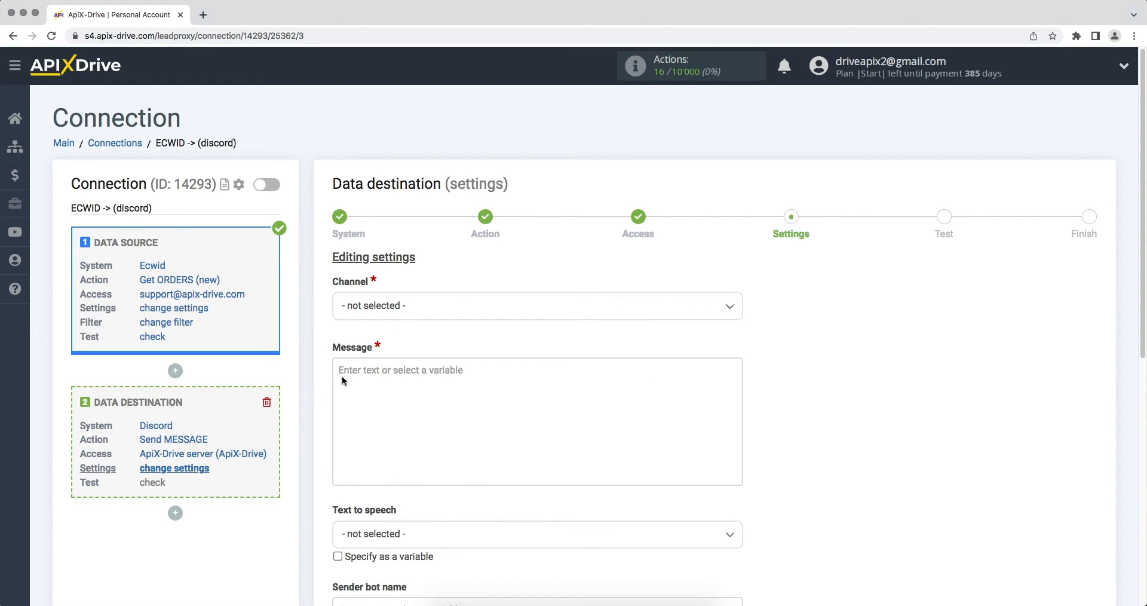
{"action": "left_click", "coordinate": [393, 308]}
{"action": "left_click", "coordinate": [392, 383]}
Insert the order creation date and the heading 'New order from Ecwid' into the message
{"action": "left_click", "coordinate": [356, 375]}
{"action": "left_click_drag", "start_coordinate": [737, 355], "coordinate": [737, 378]}
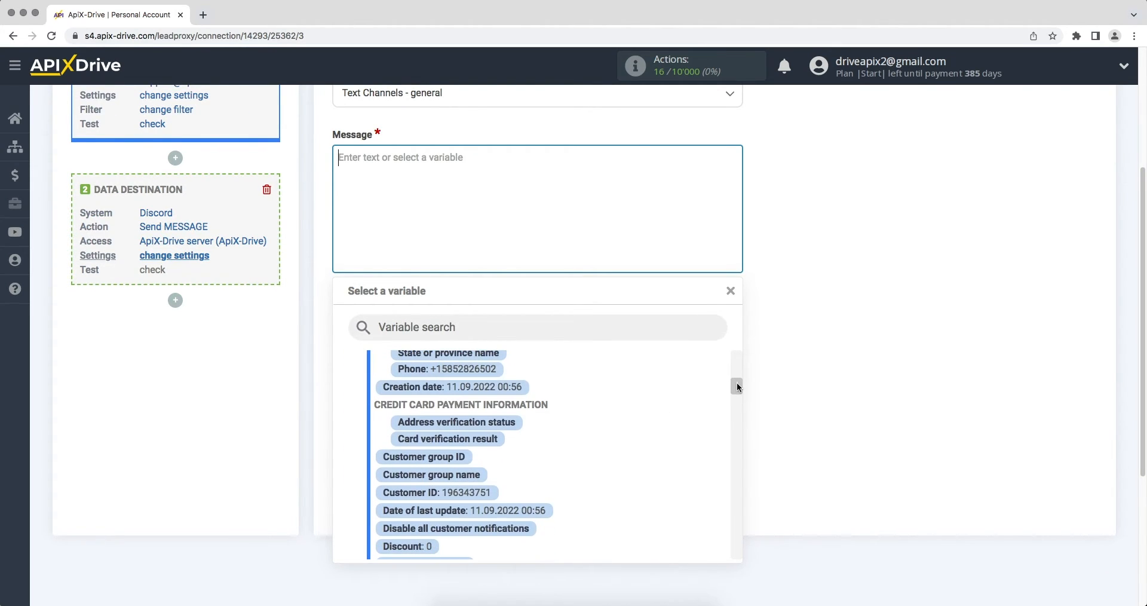
{"action": "left_click", "coordinate": [484, 388]}
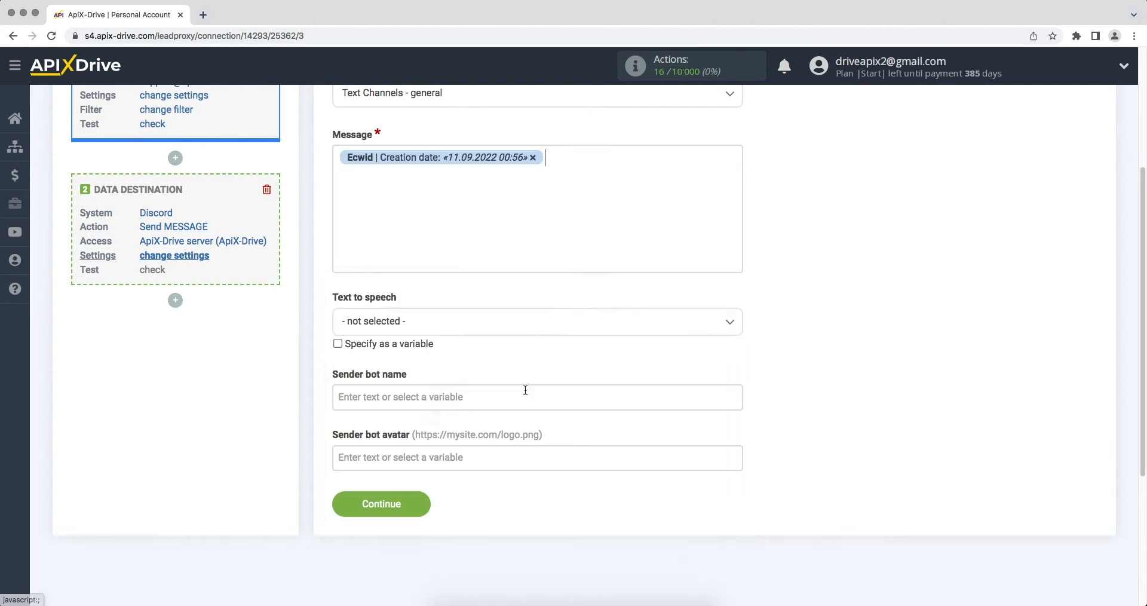
{"action": "left_click", "coordinate": [338, 159]}
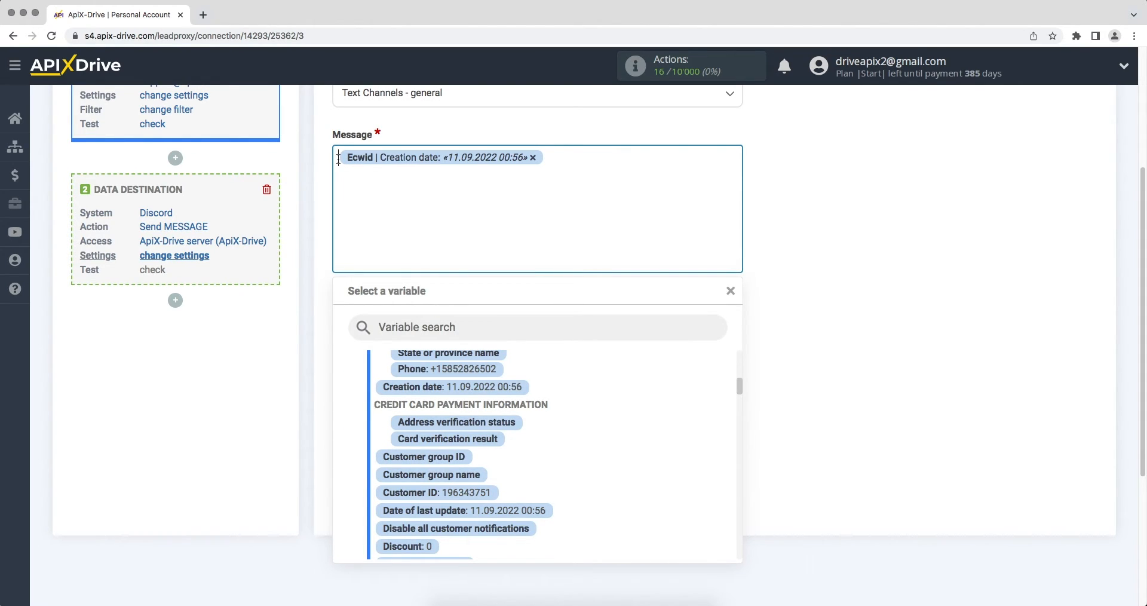
{"action": "type", "text": "New o"}
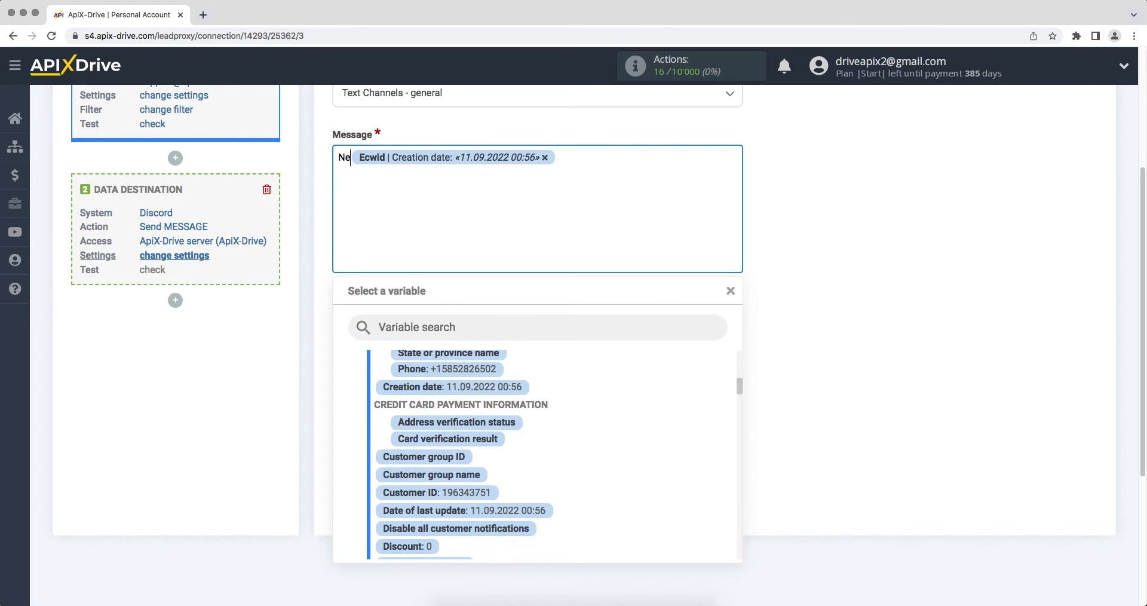
{"action": "type", "text": "rder fro"}
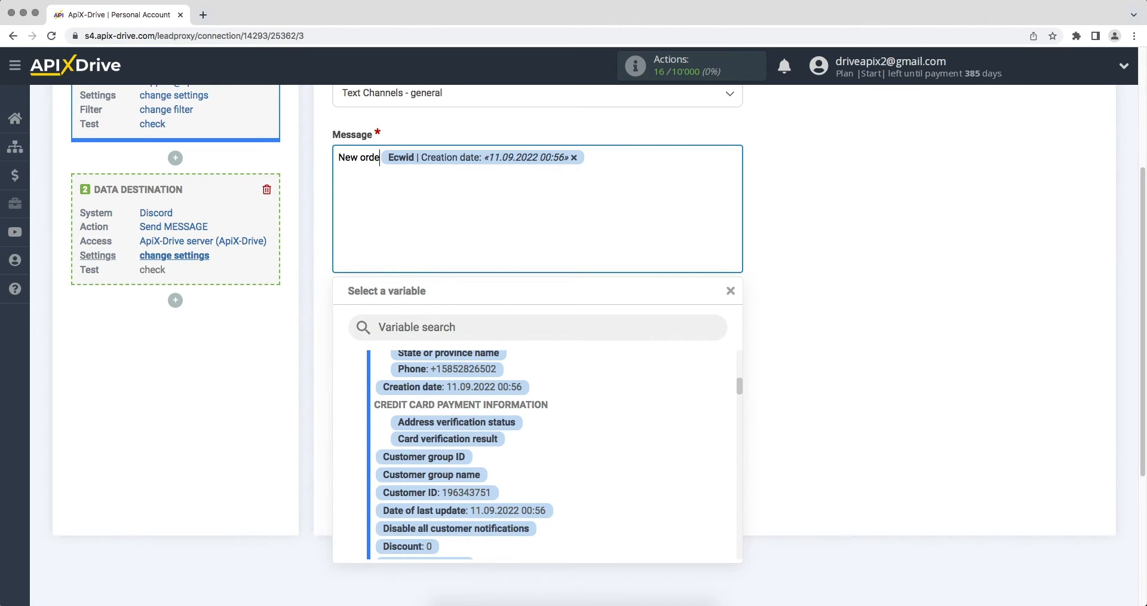
{"action": "type", "text": "m E"}
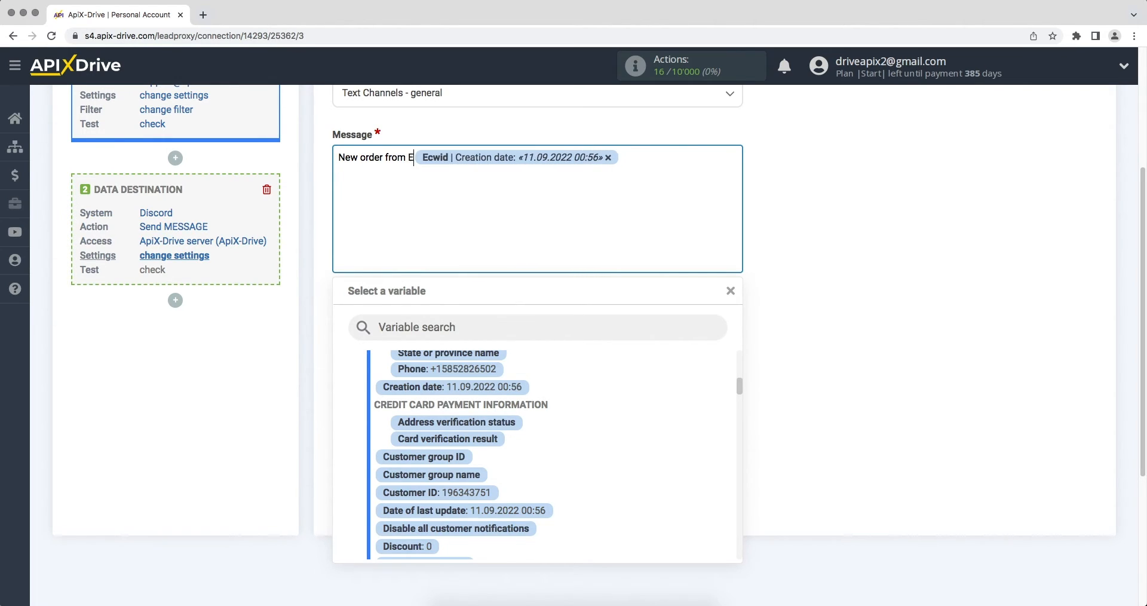
{"action": "type", "text": "cwid"}
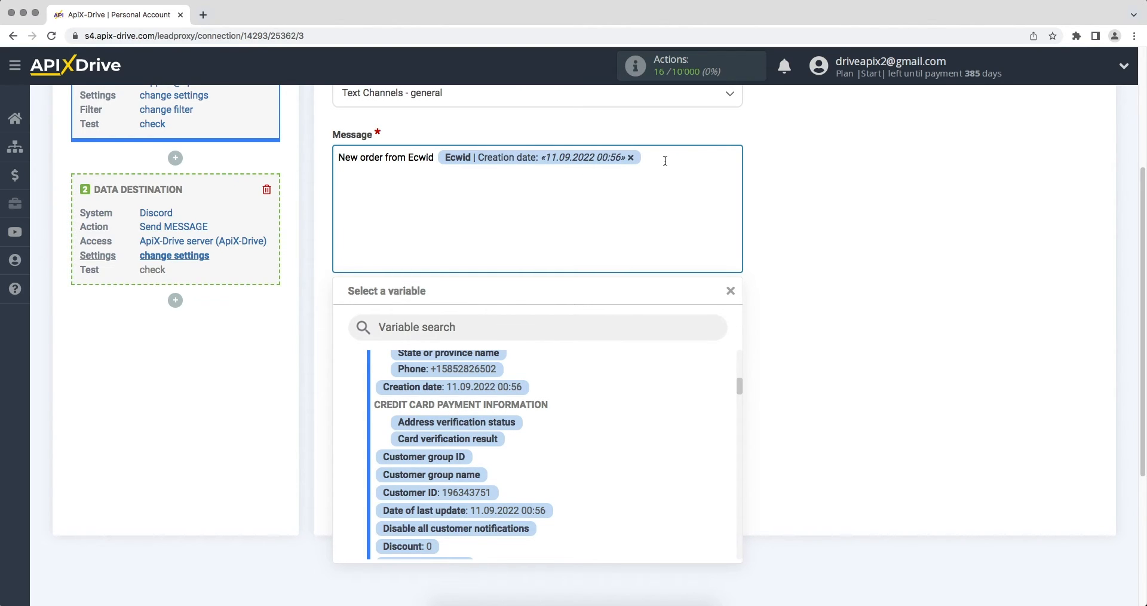
Add 'Name' and 'Email' lines with the customer's full name and e-mail variables
{"action": "type", "text": "Name"}
{"action": "left_click_drag", "start_coordinate": [739, 386], "coordinate": [737, 371]}
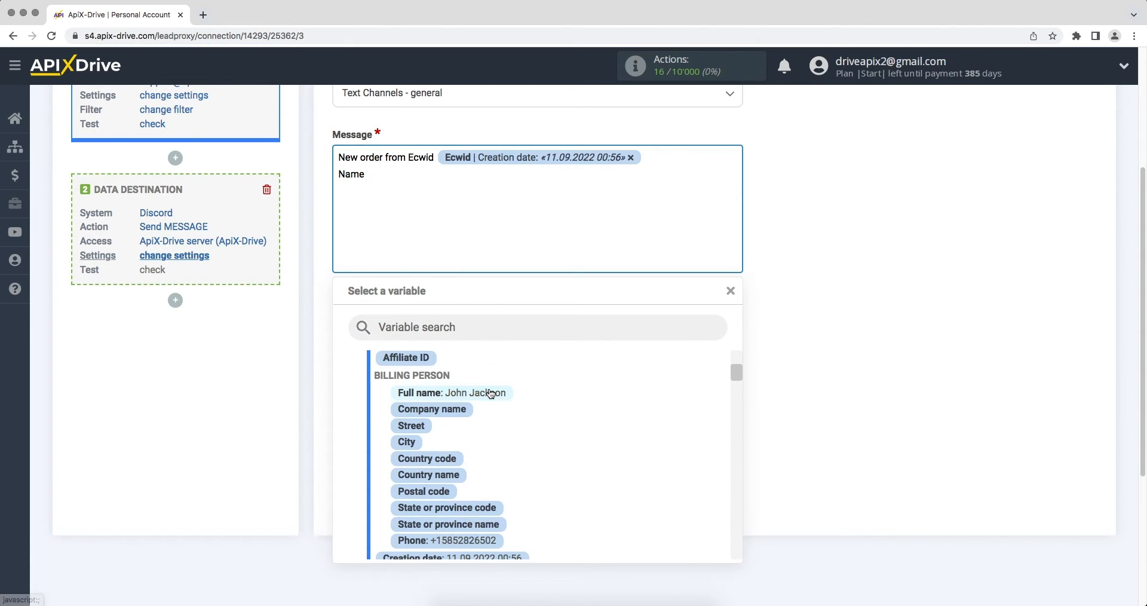
{"action": "left_click", "coordinate": [491, 393]}
{"action": "key", "text": "Return"}
{"action": "type", "text": "Email"}
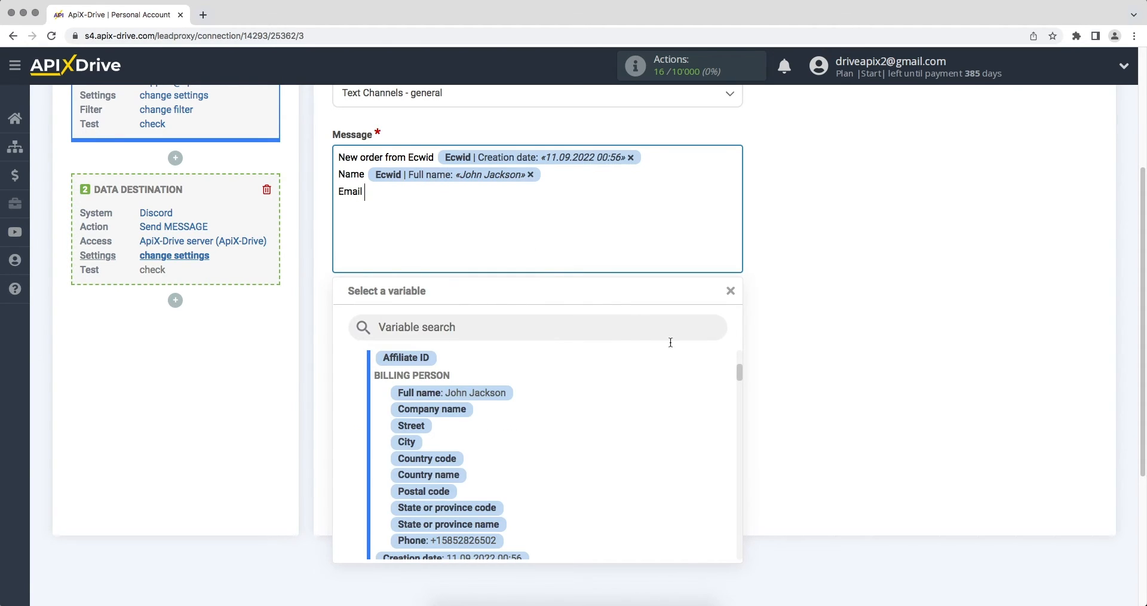
{"action": "left_click_drag", "start_coordinate": [736, 370], "coordinate": [744, 426]}
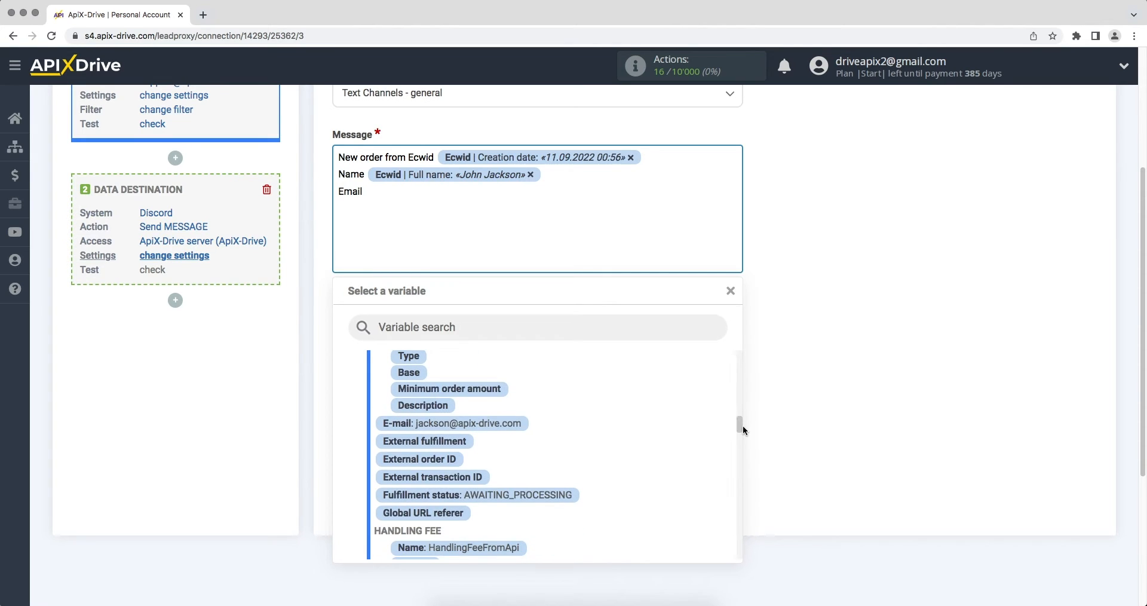
{"action": "left_click", "coordinate": [512, 423]}
Add a 'Phone' line with the phone variable, then a 'Product' label line
{"action": "type", "text": "Phone"}
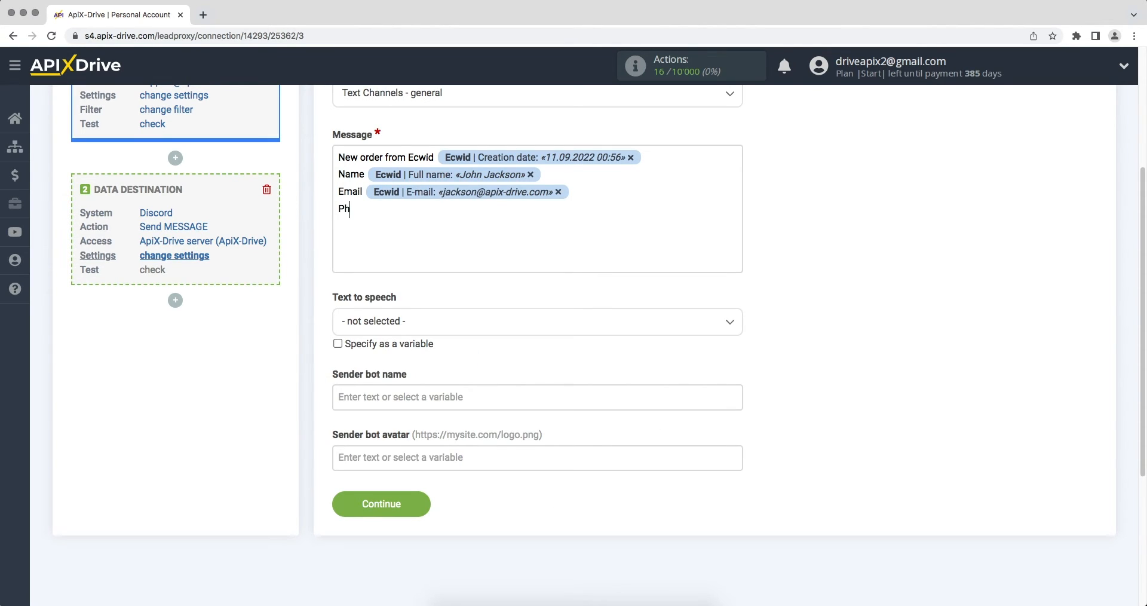
{"action": "left_click", "coordinate": [426, 216]}
{"action": "left_click_drag", "start_coordinate": [735, 428], "coordinate": [737, 384]}
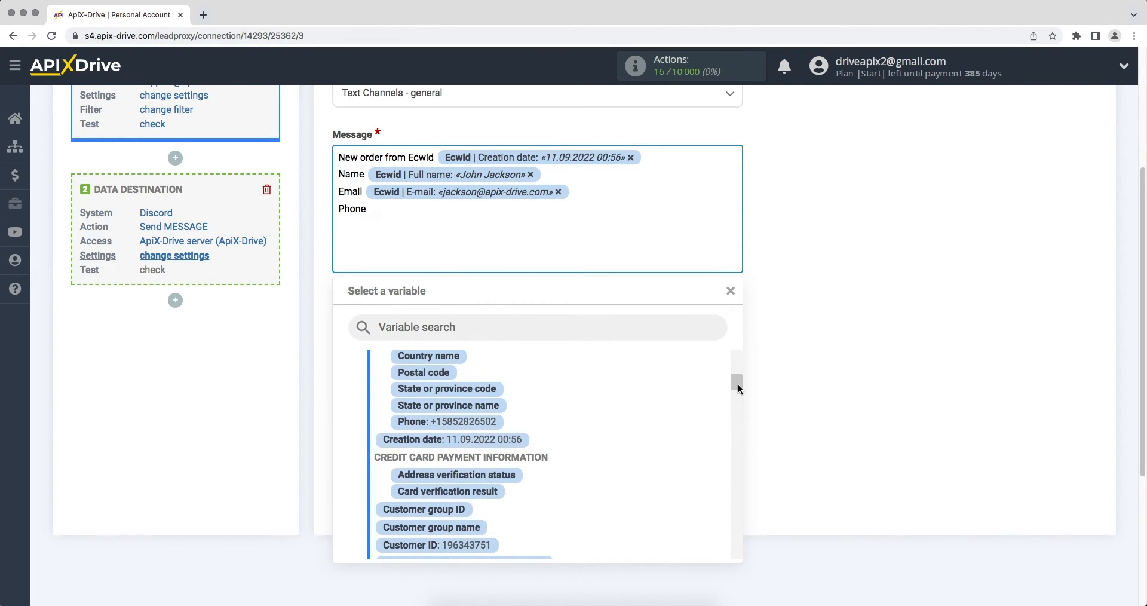
{"action": "left_click", "coordinate": [493, 422]}
{"action": "key", "text": "Return"}
{"action": "type", "text": "Product"}
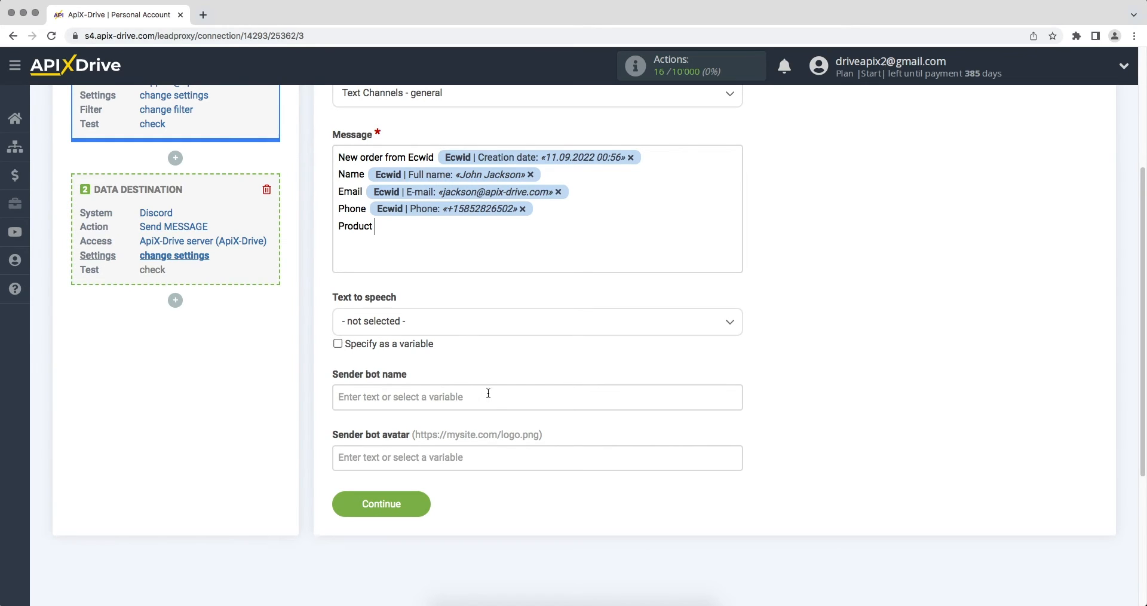
Insert the product name after Product and a 'Price' line with the order amount in USD
{"action": "left_click", "coordinate": [430, 227]}
{"action": "left_click_drag", "start_coordinate": [737, 380], "coordinate": [742, 463]}
{"action": "left_click", "coordinate": [430, 380]}
{"action": "key", "text": "Return"}
{"action": "type", "text": "Price"}
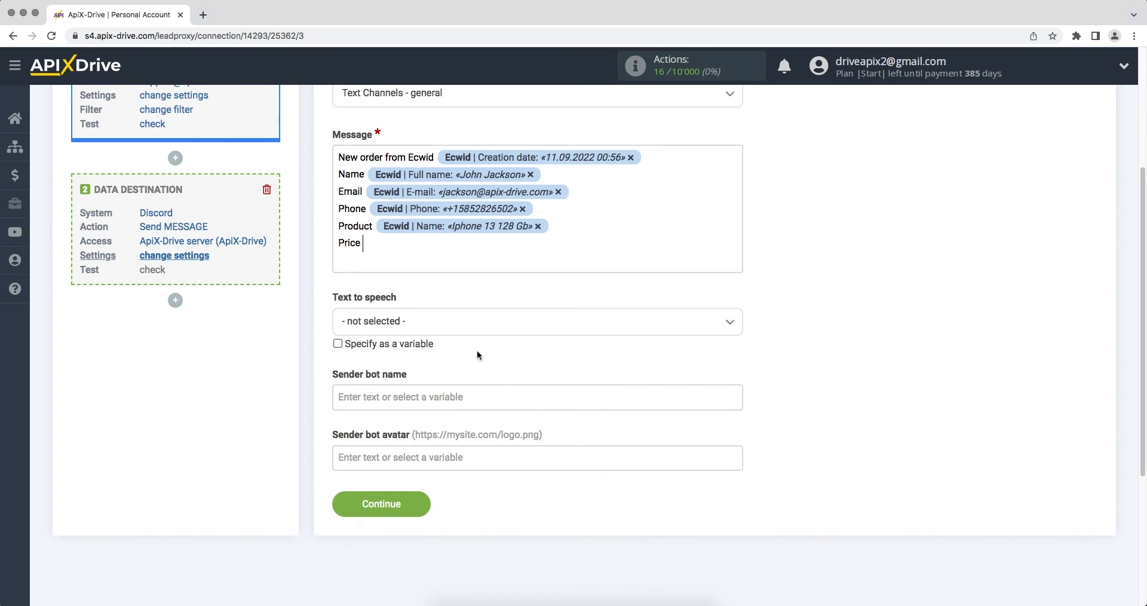
{"action": "left_click", "coordinate": [429, 243]}
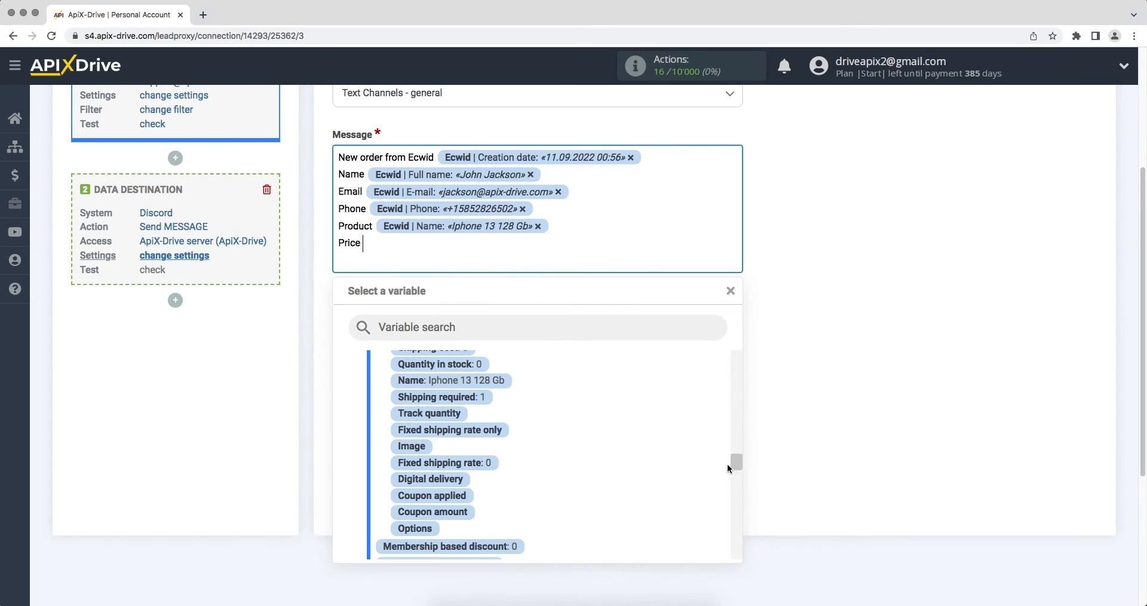
{"action": "left_click_drag", "start_coordinate": [738, 463], "coordinate": [739, 475]}
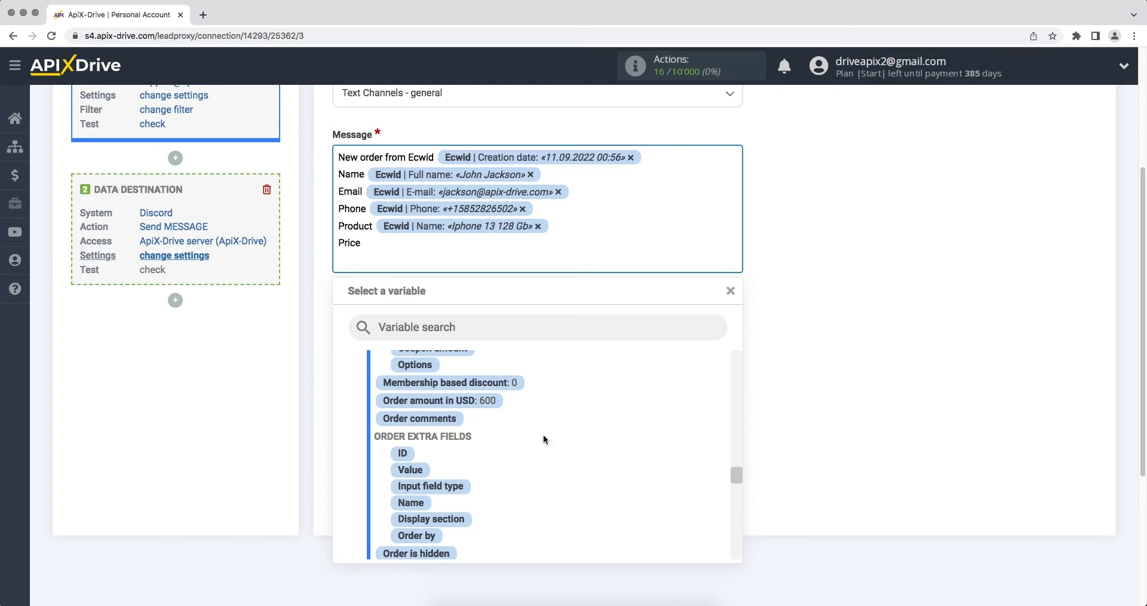
{"action": "left_click", "coordinate": [442, 400]}
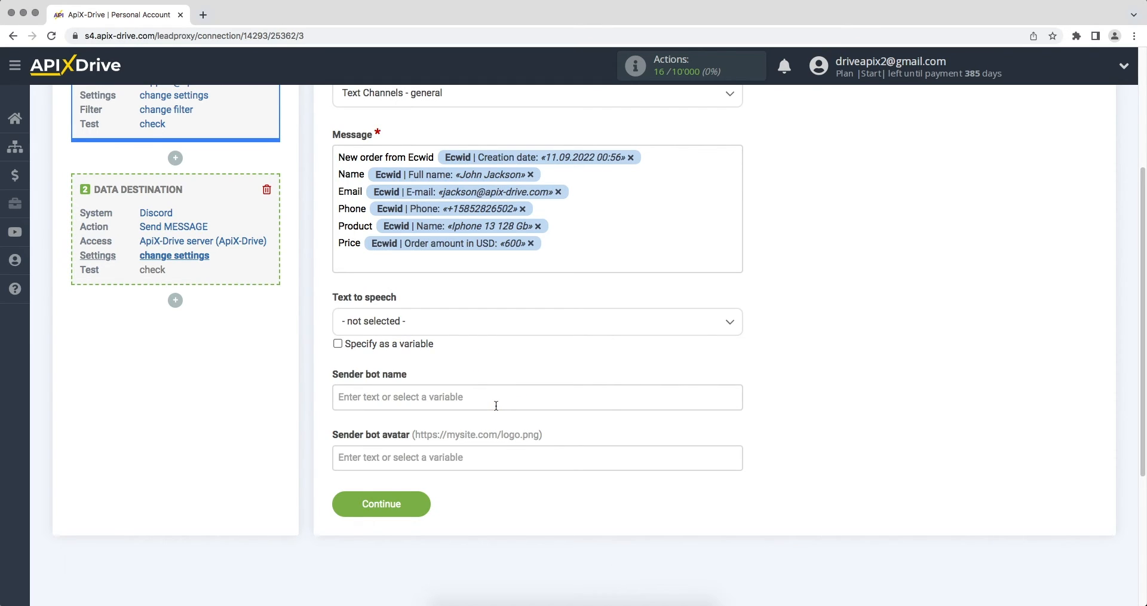
Name the sender bot 'ApiX-Drive'
{"action": "left_click", "coordinate": [496, 405]}
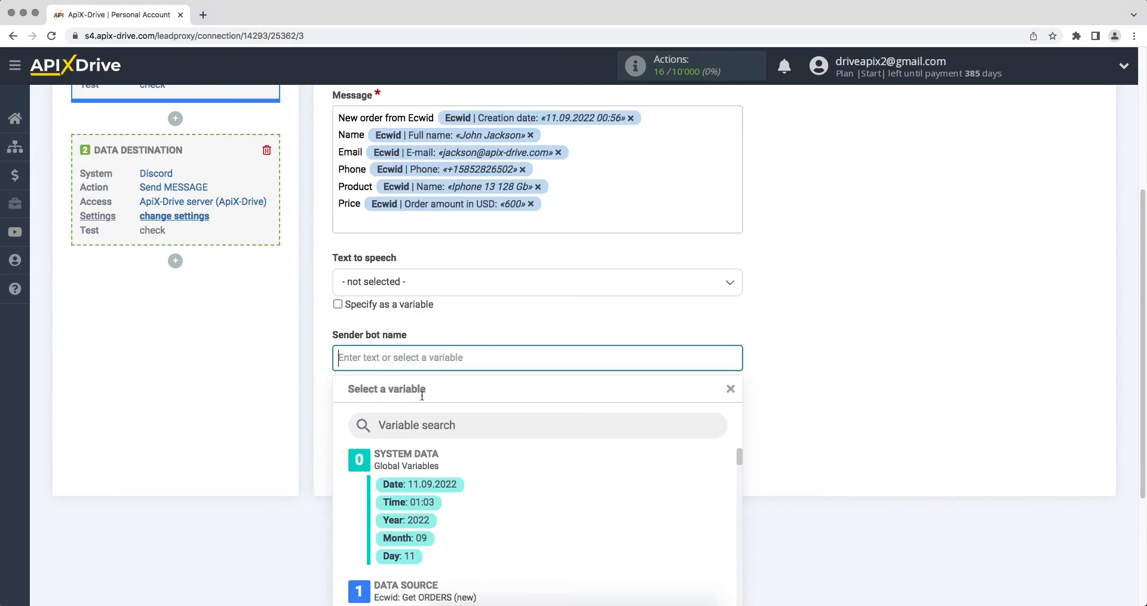
{"action": "type", "text": "ApiX-Drive"}
{"action": "left_click", "coordinate": [855, 428]}
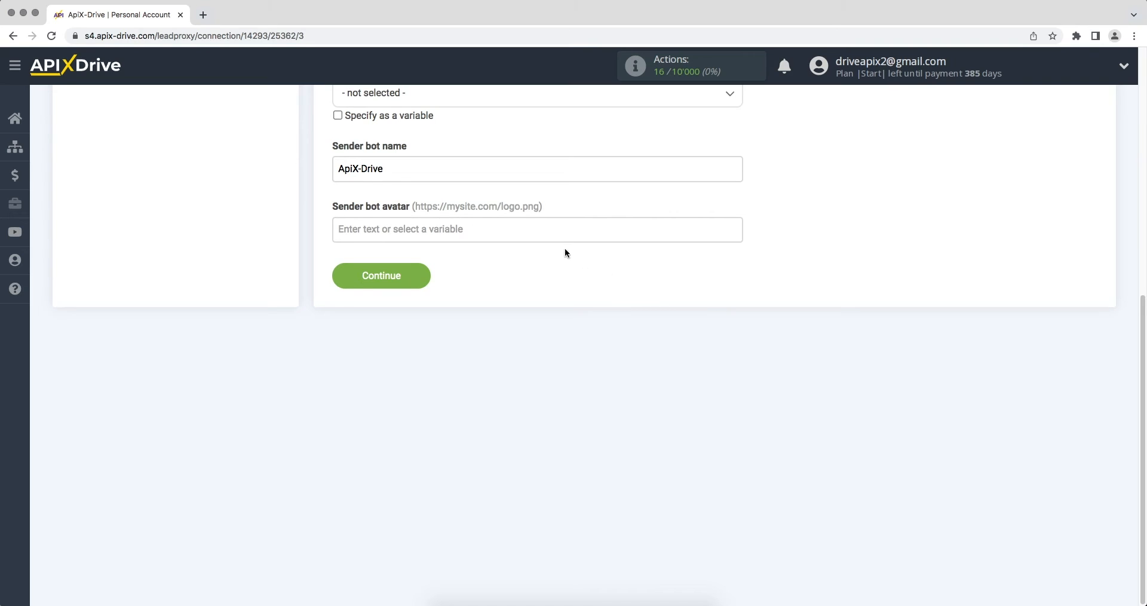
Paste a PNG image link as the sender bot avatar
{"action": "left_click", "coordinate": [550, 232]}
{"action": "right_click", "coordinate": [400, 229]}
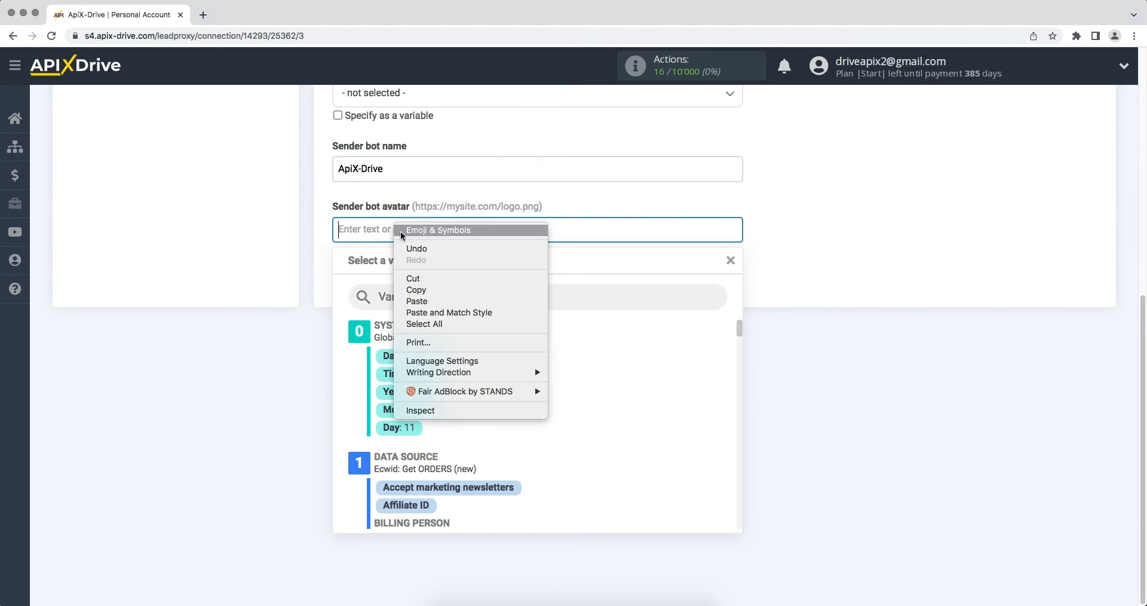
{"action": "left_click", "coordinate": [424, 300]}
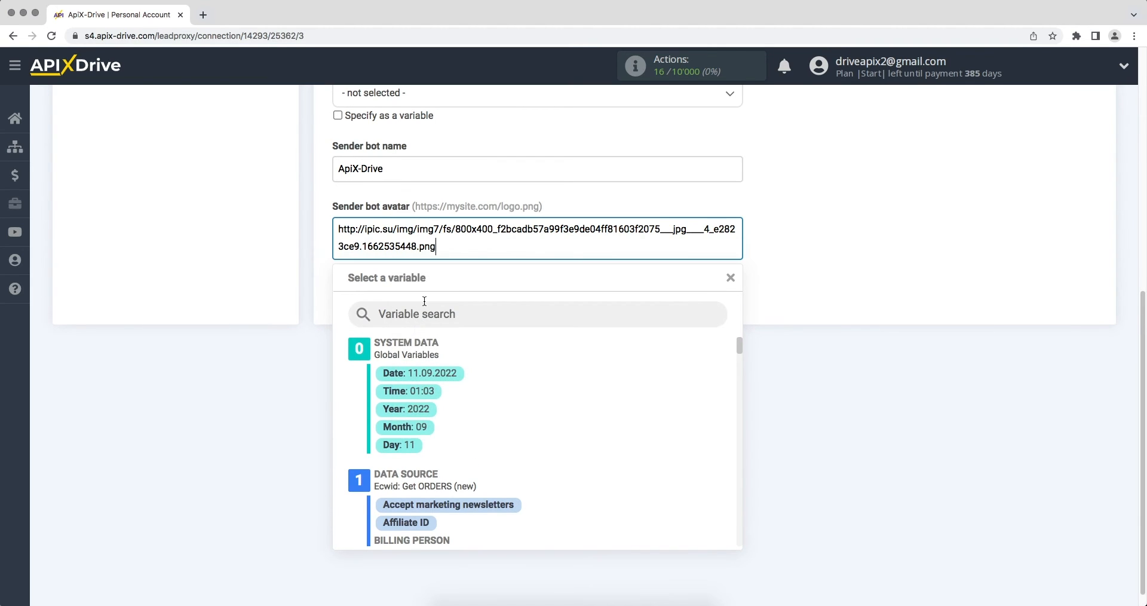
{"action": "left_click", "coordinate": [802, 404]}
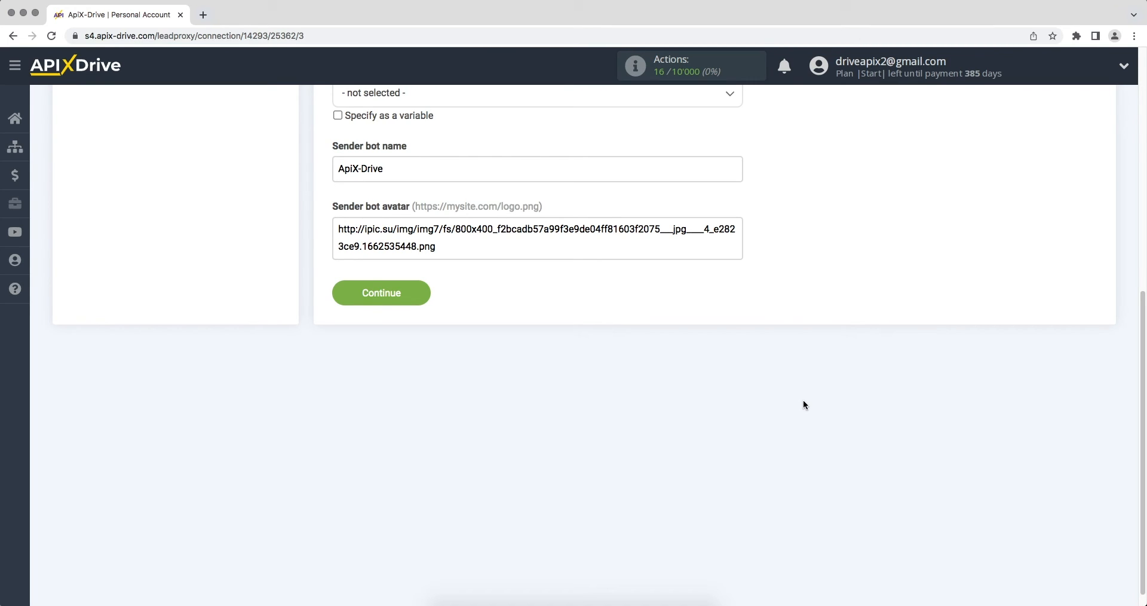
Send test order data to Discord and check it posted in the general channel
{"action": "left_click", "coordinate": [338, 292]}
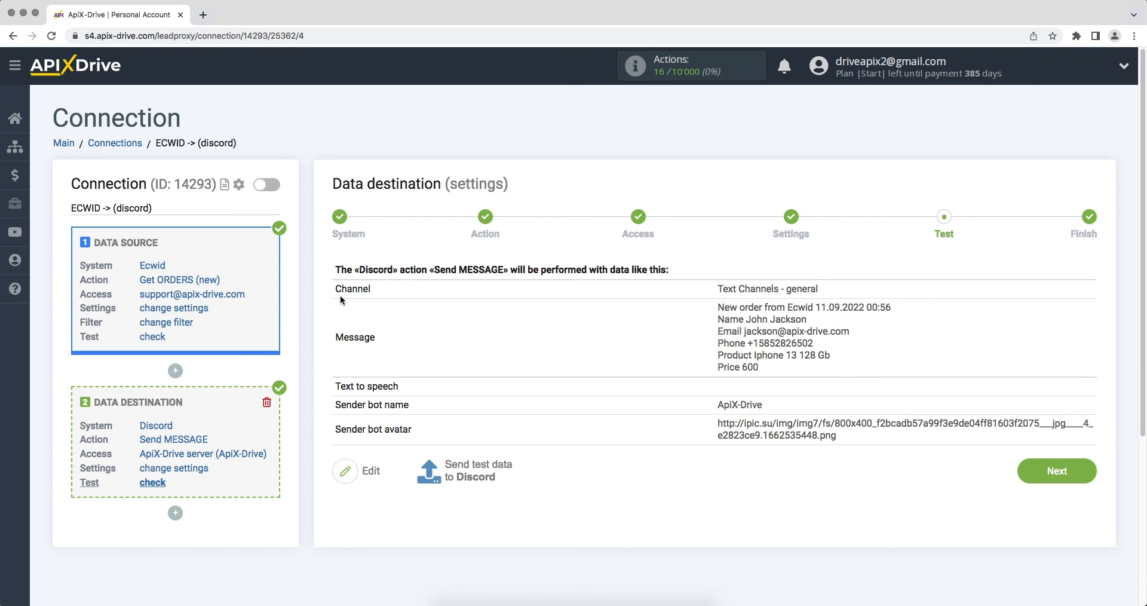
{"action": "left_click", "coordinate": [455, 465]}
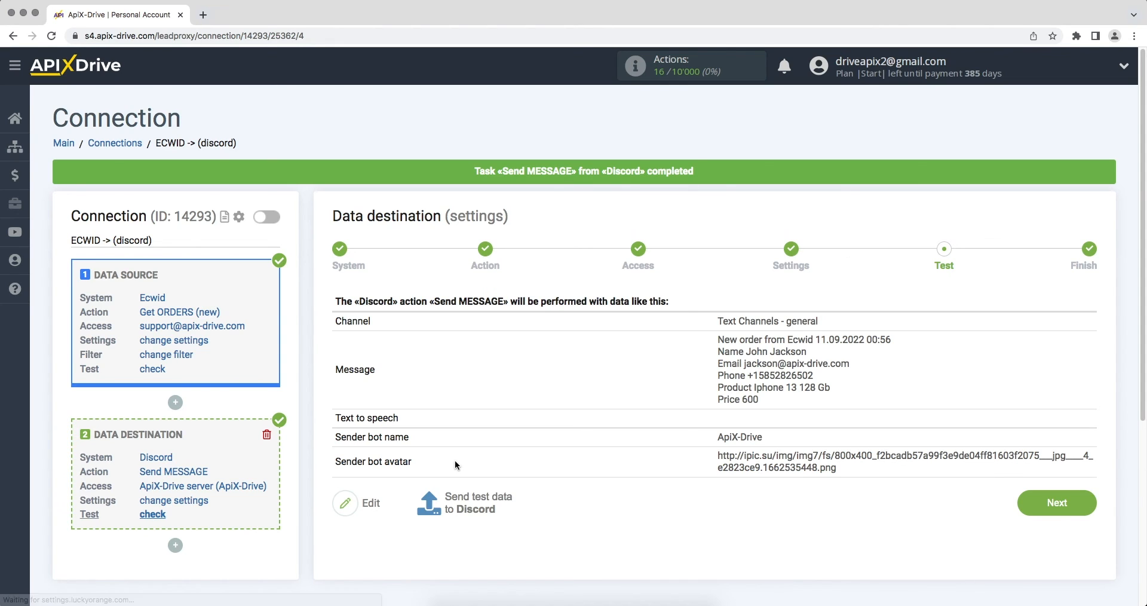
{"action": "key", "text": "super+Tab"}
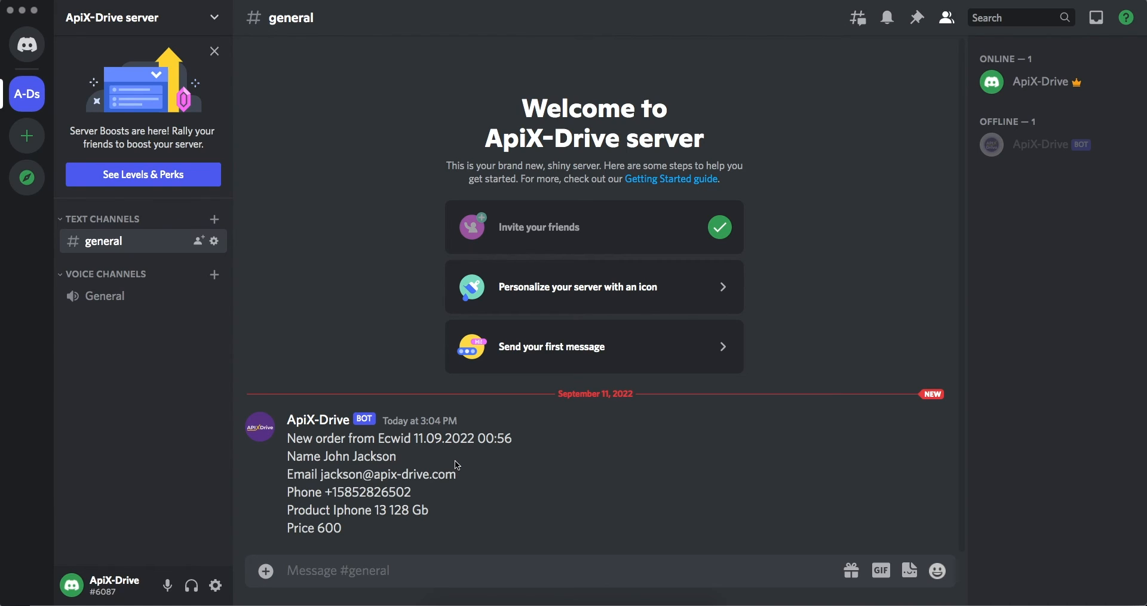
{"action": "key", "text": "super+Tab"}
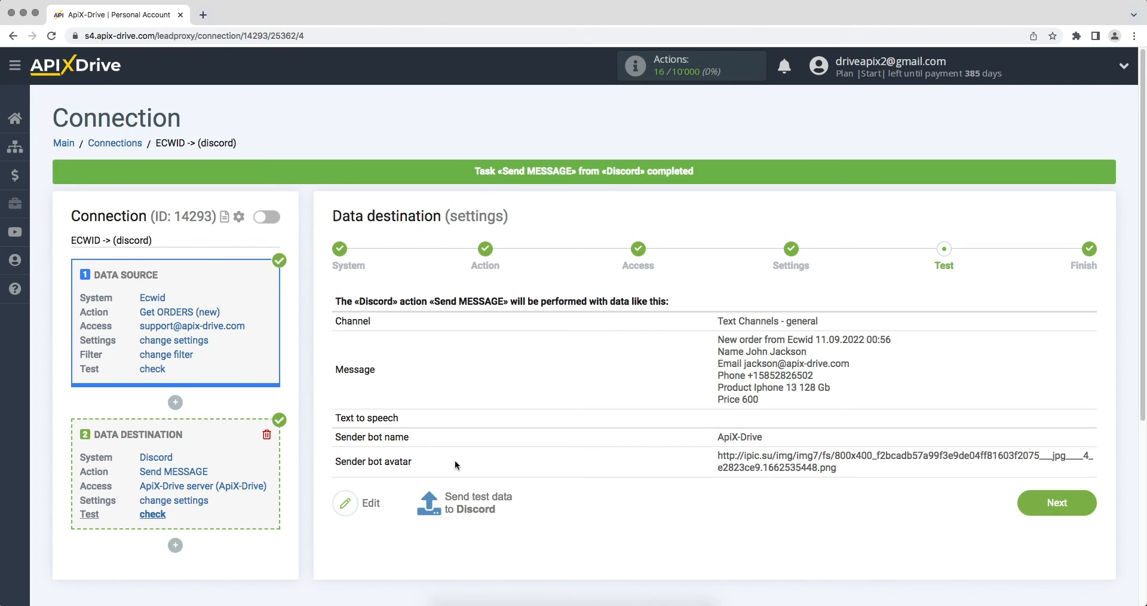
Enable auto-update on the ECWID -> discord connection and set its update interval to 5 minutes
{"action": "left_click", "coordinate": [1025, 515]}
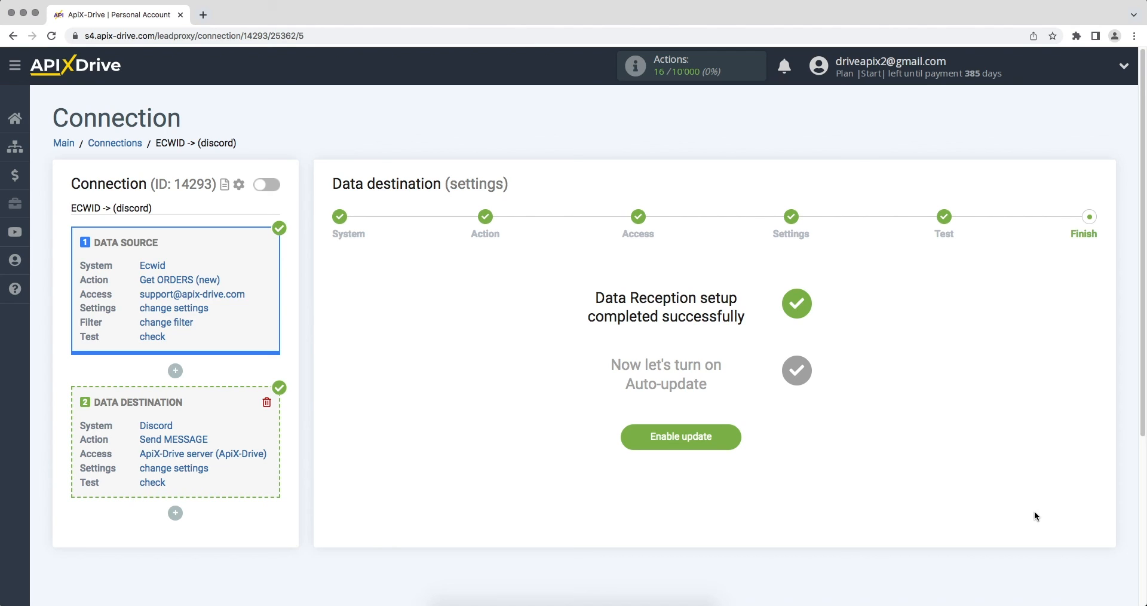
{"action": "left_click", "coordinate": [660, 441]}
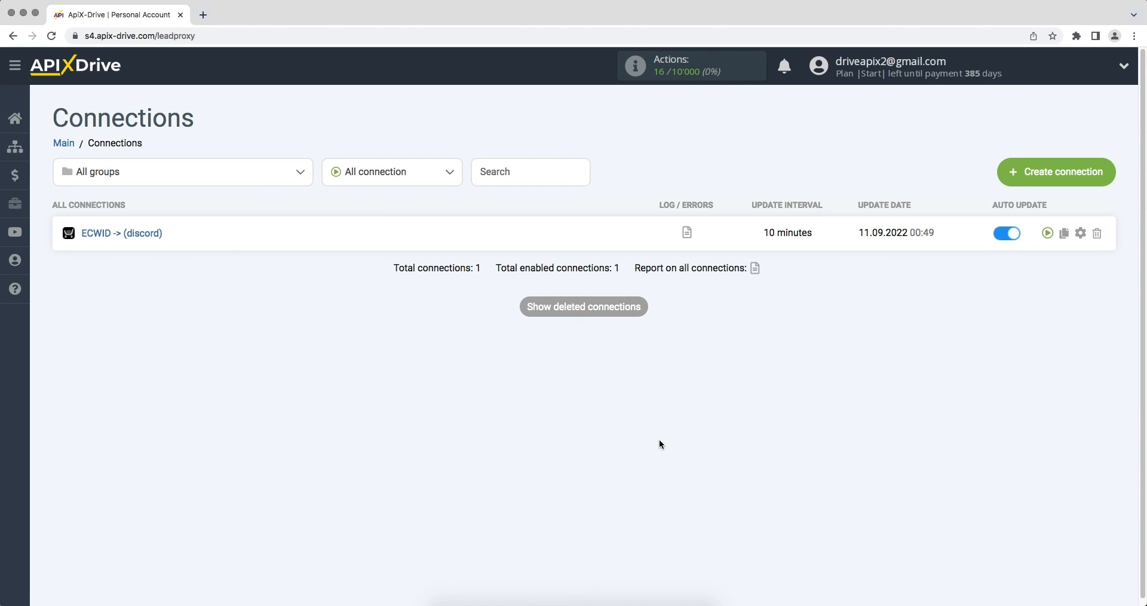
{"action": "left_click", "coordinate": [1080, 233]}
{"action": "left_click", "coordinate": [711, 342]}
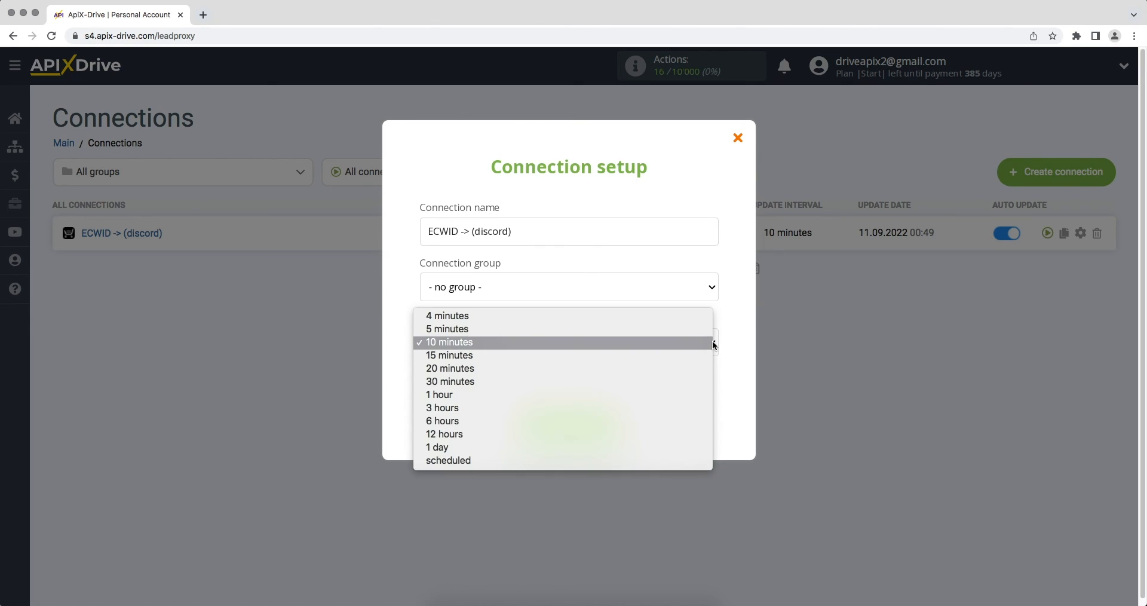
{"action": "left_click", "coordinate": [710, 328]}
{"action": "left_click", "coordinate": [532, 423]}
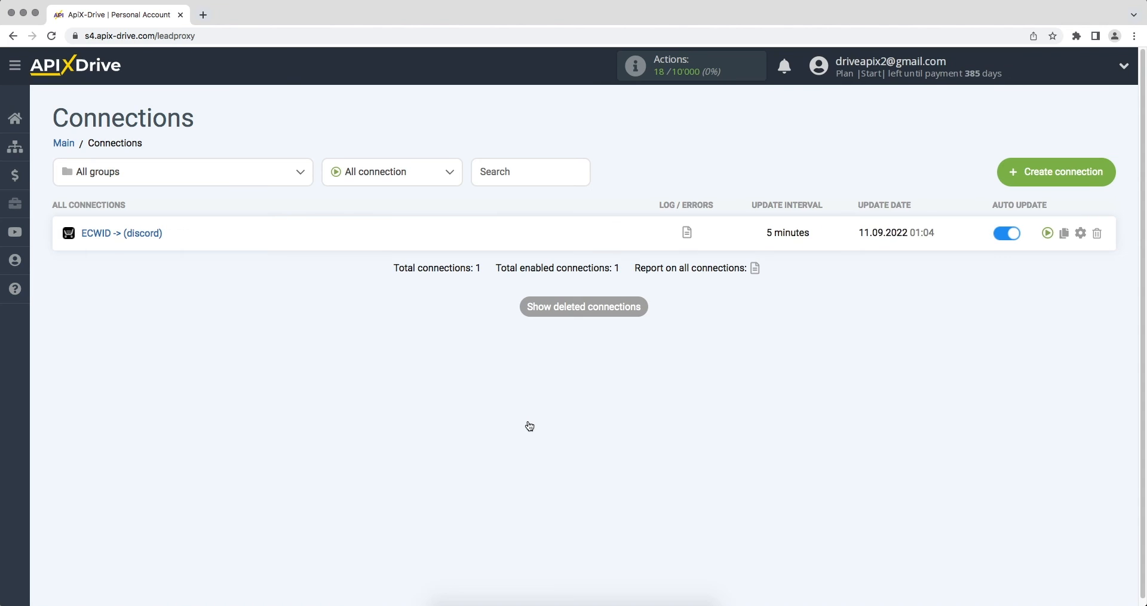